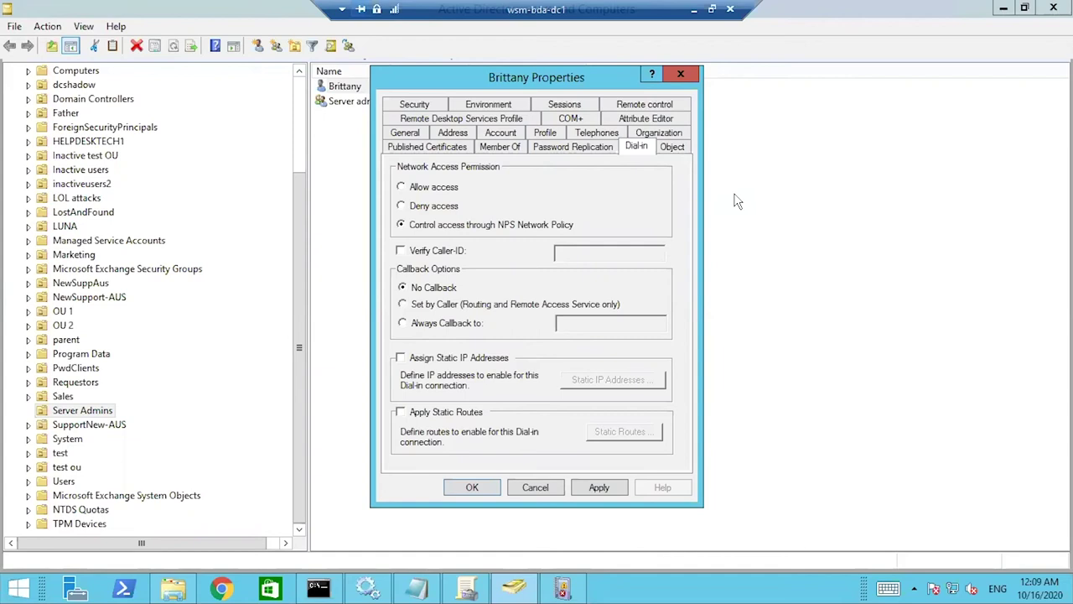
# Step: Close the user account's Properties dialog and minimise the remote session to reach the slides
pyautogui.click(682, 75)
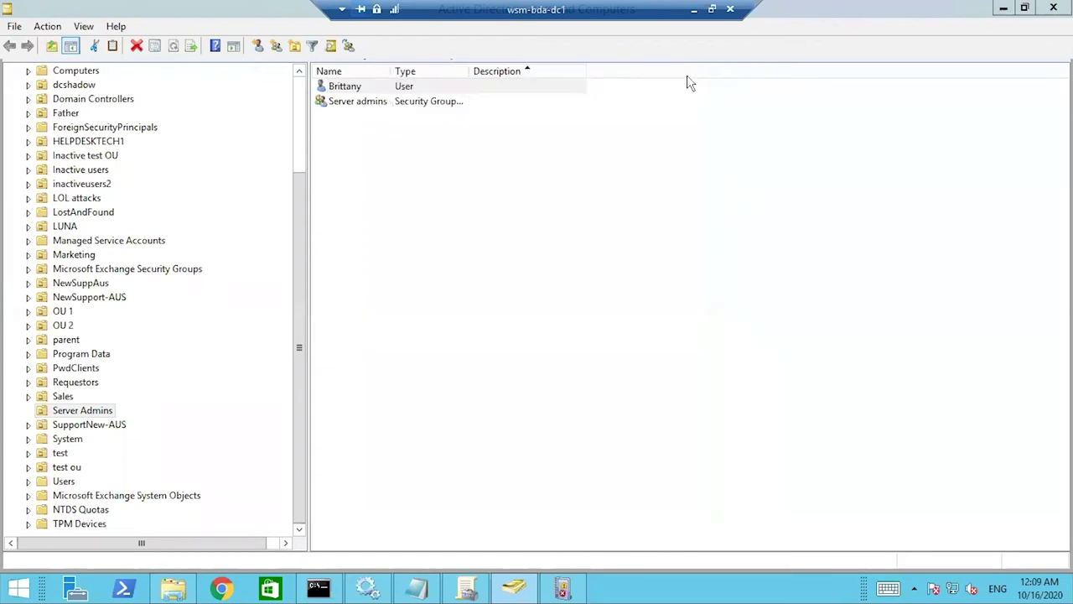
pyautogui.click(694, 10)
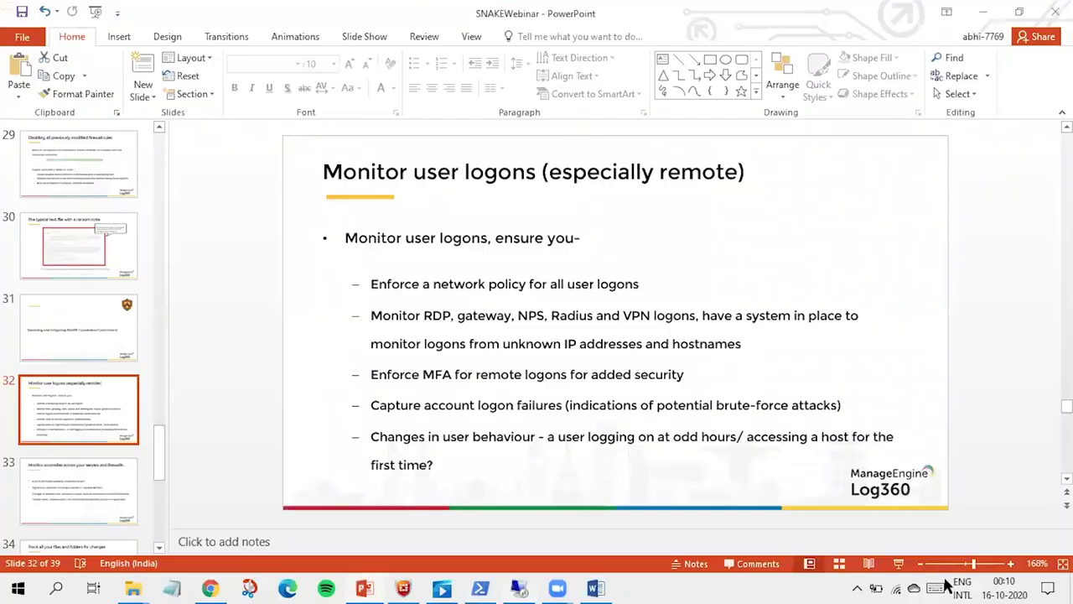
# Step: Present slide 32 'Monitor user logons (especially remote)' full screen, then end the show and bring the browser forward
pyautogui.hotkey('shift', 'F5')
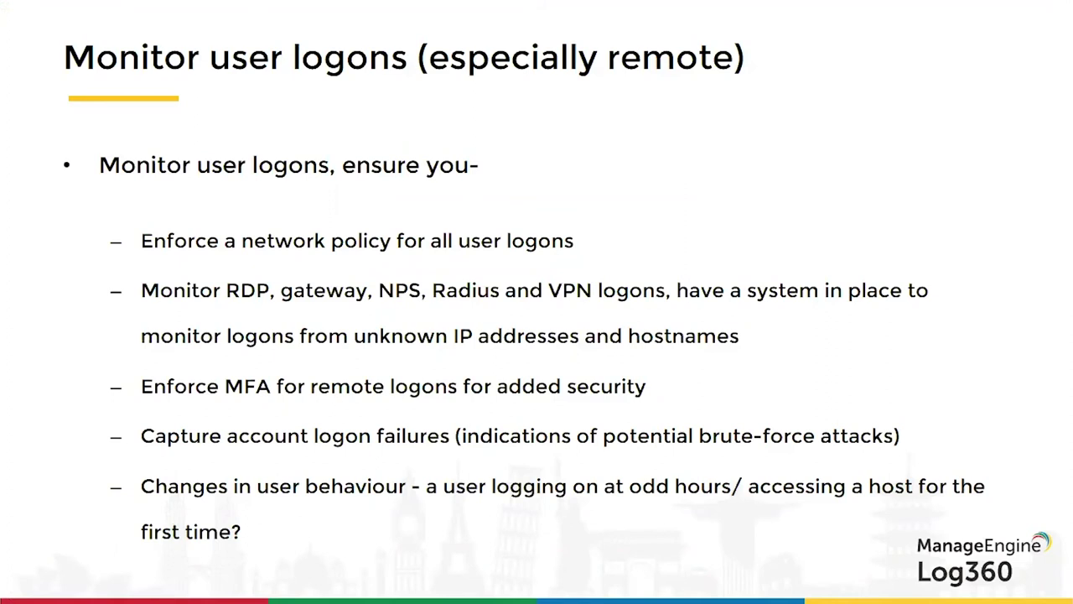
pyautogui.press('Escape')
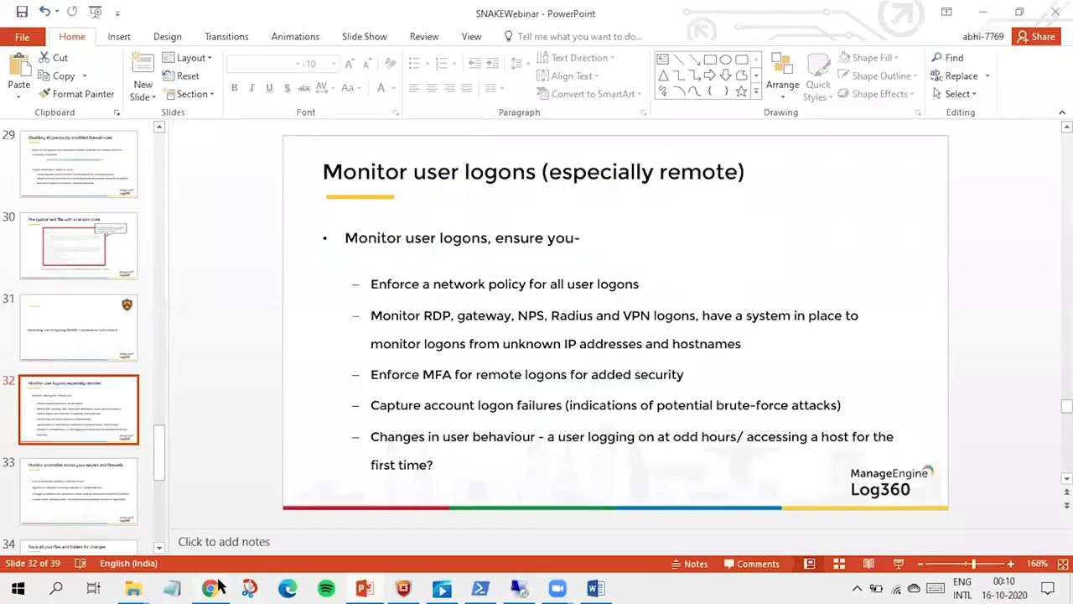
pyautogui.click(213, 587)
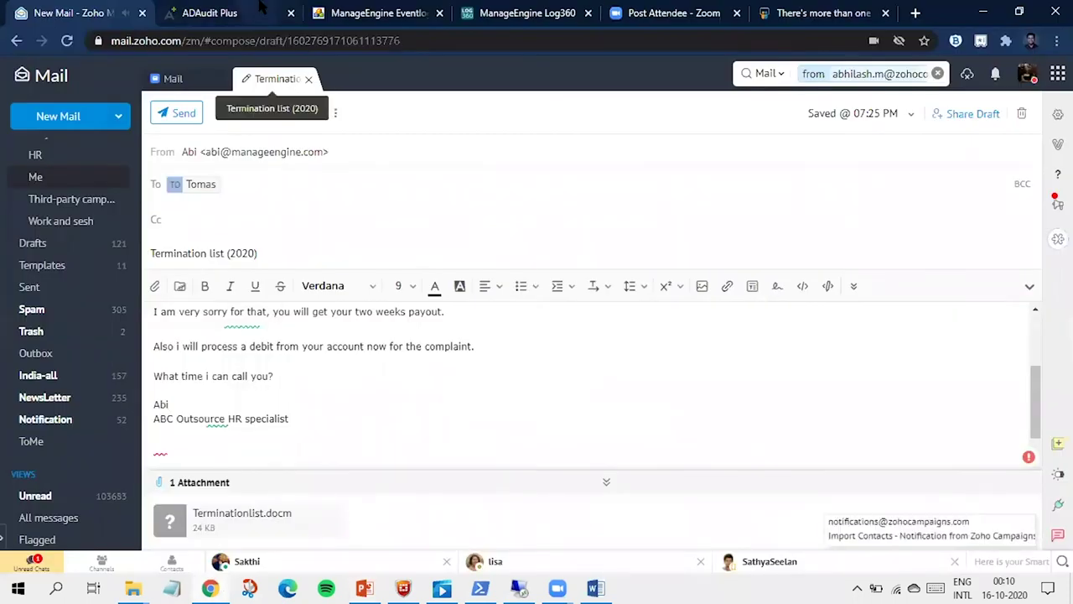
# Step: Switch to ADAudit Plus, close Zoho Mail, and open User Logon Reports > Logon Activity based on DC
pyautogui.click(260, 10)
pyautogui.click(225, 84)
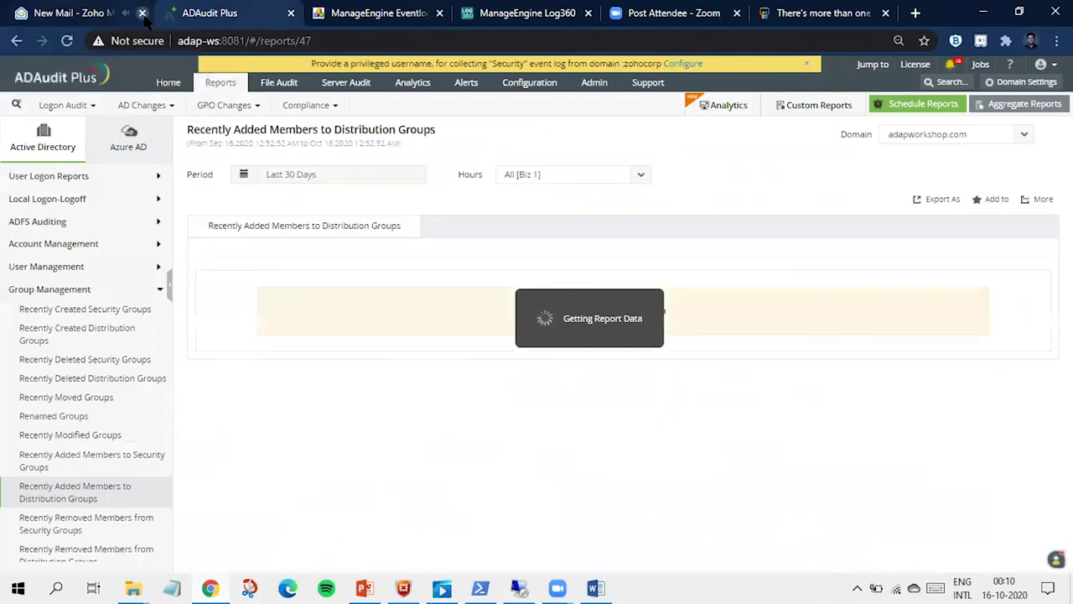
pyautogui.click(142, 13)
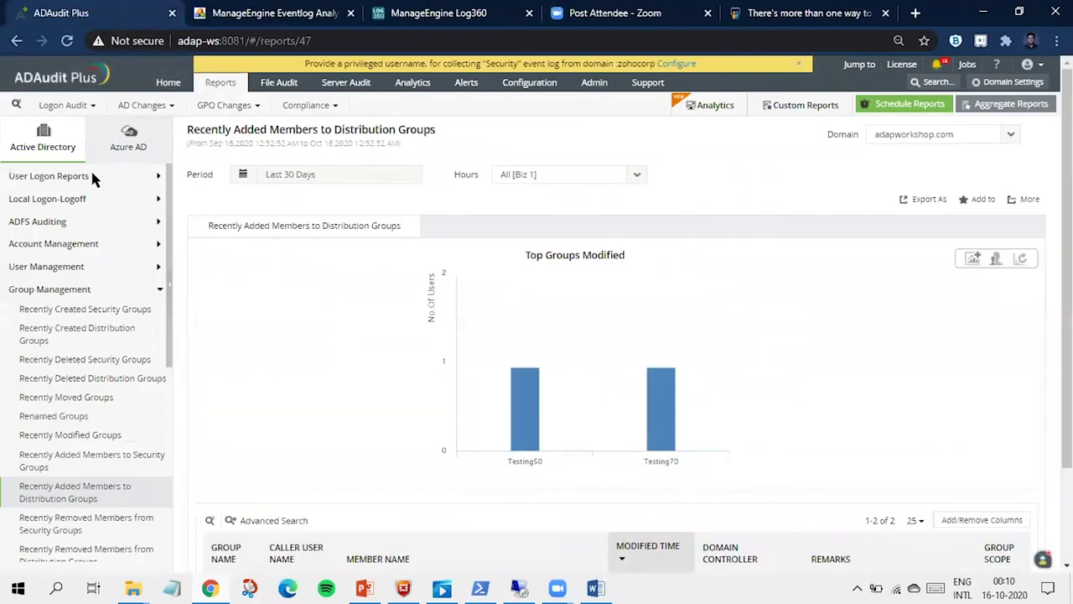
pyautogui.click(77, 178)
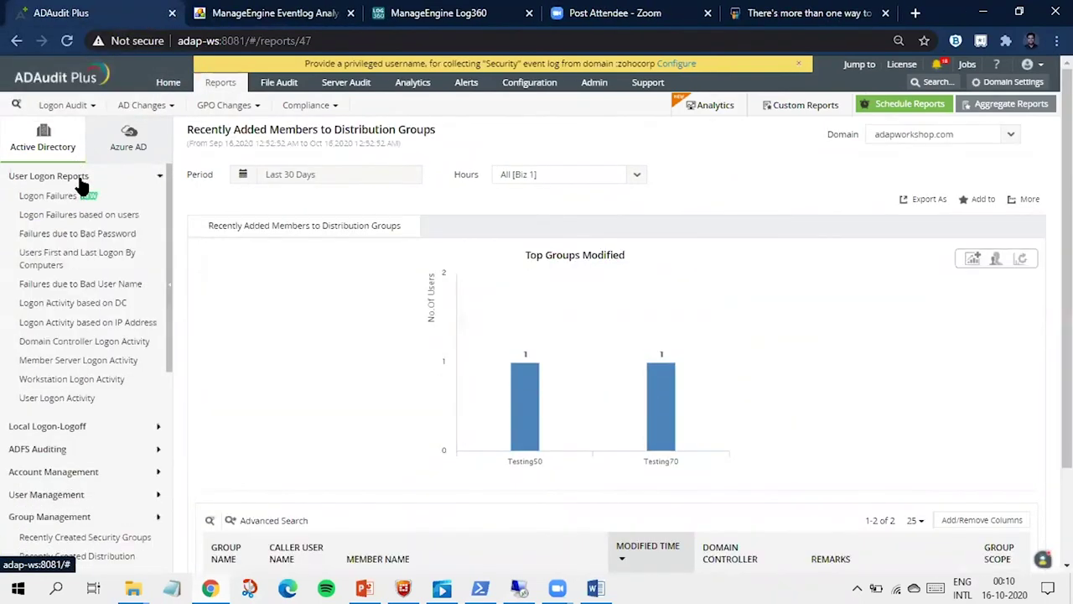
pyautogui.scroll(-3, 84, 271)
pyautogui.scroll(3, 84, 271)
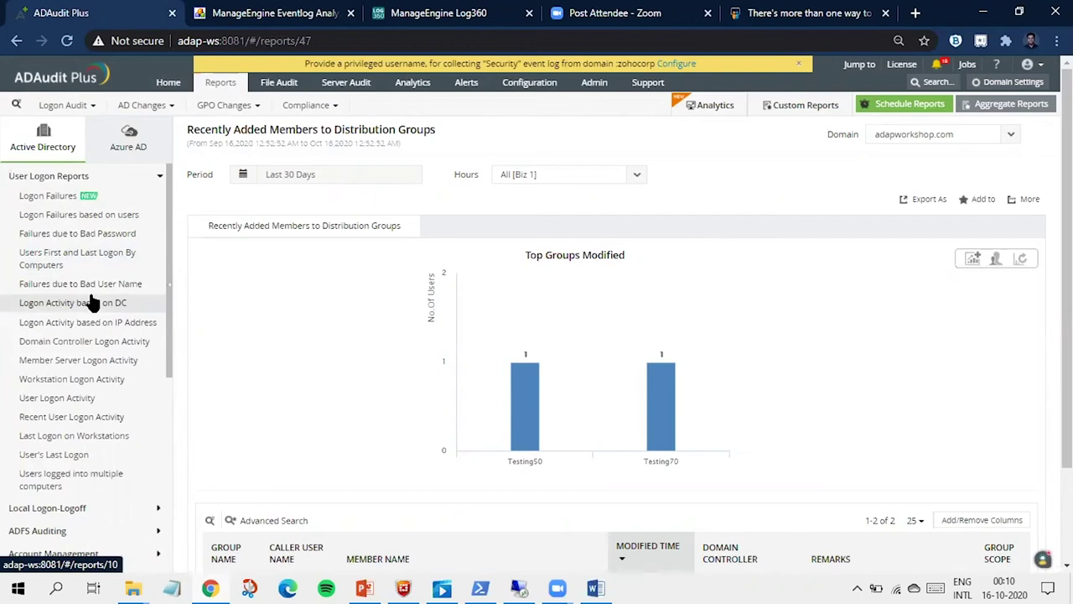
pyautogui.click(92, 302)
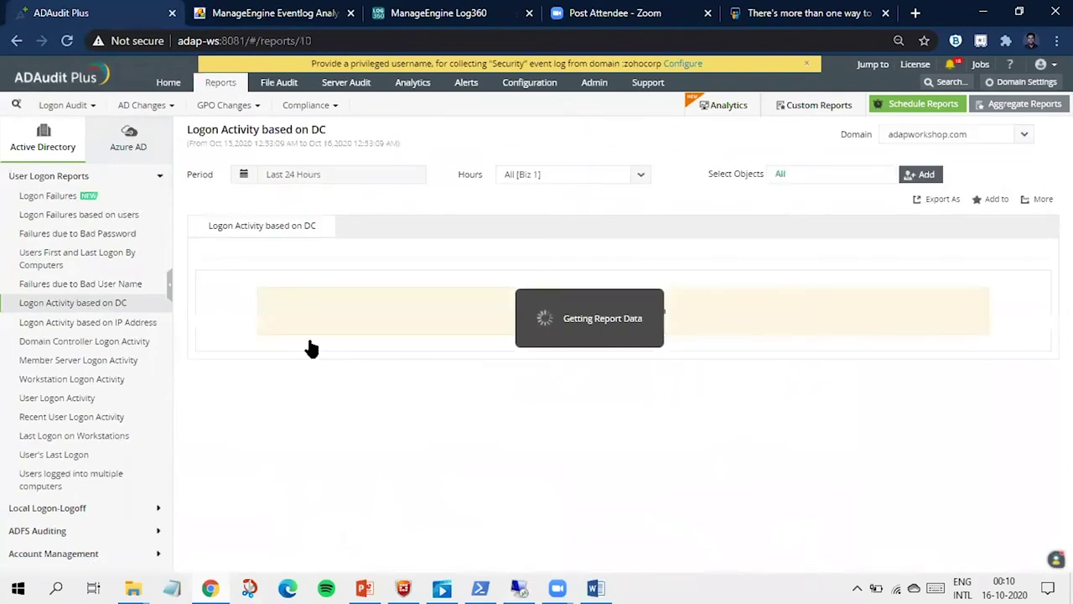
# Step: Highlight the first logon's client IP 127.0.0.1, client host name and logon time
pyautogui.scroll(-3, 309, 344)
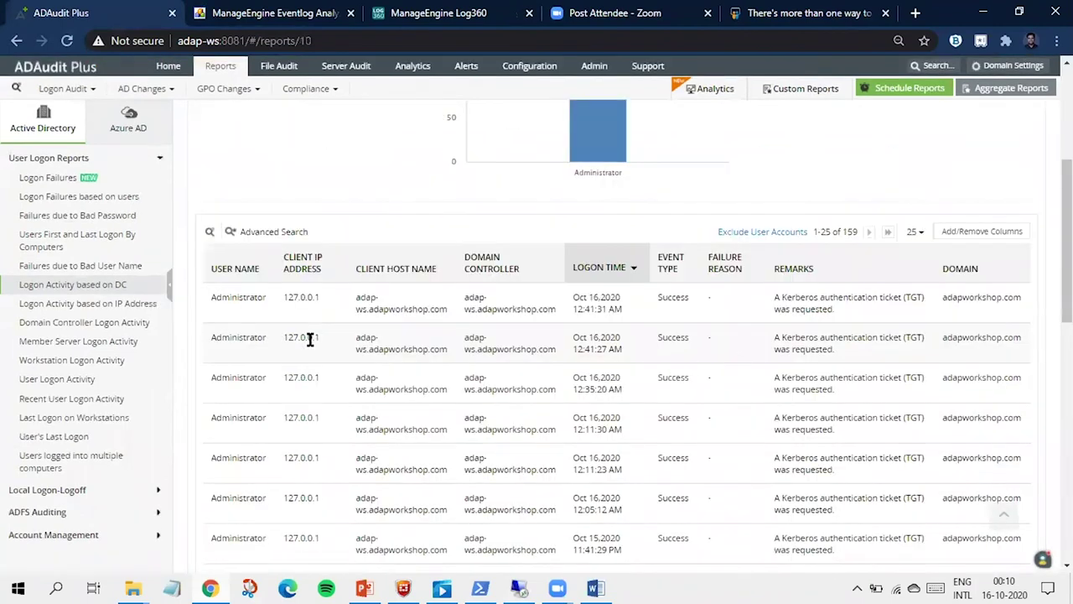
pyautogui.moveTo(285, 297); pyautogui.dragTo(318, 298)
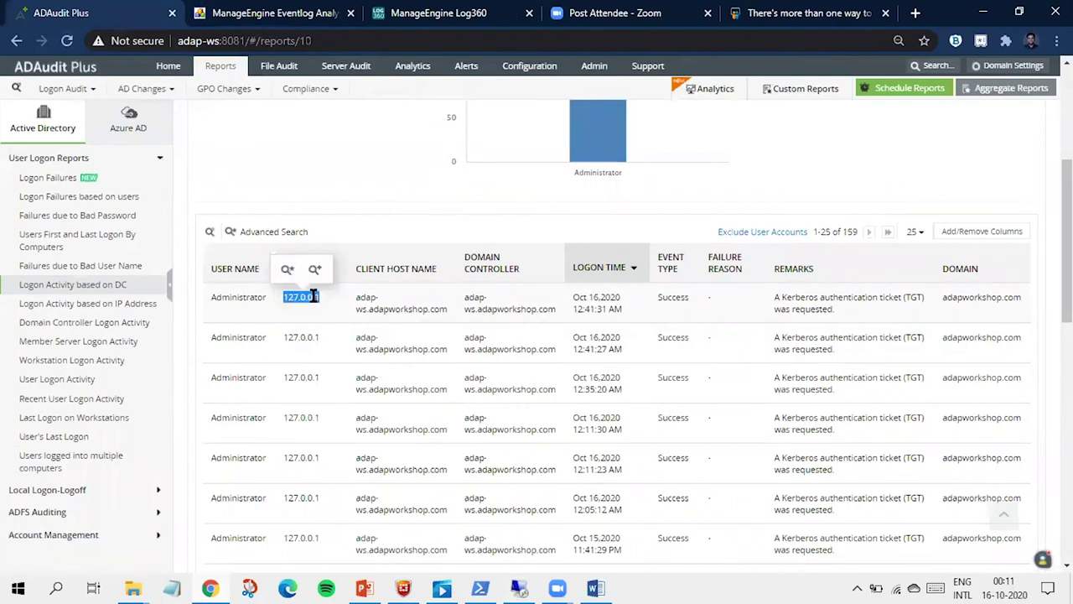
pyautogui.moveTo(353, 297); pyautogui.dragTo(472, 311)
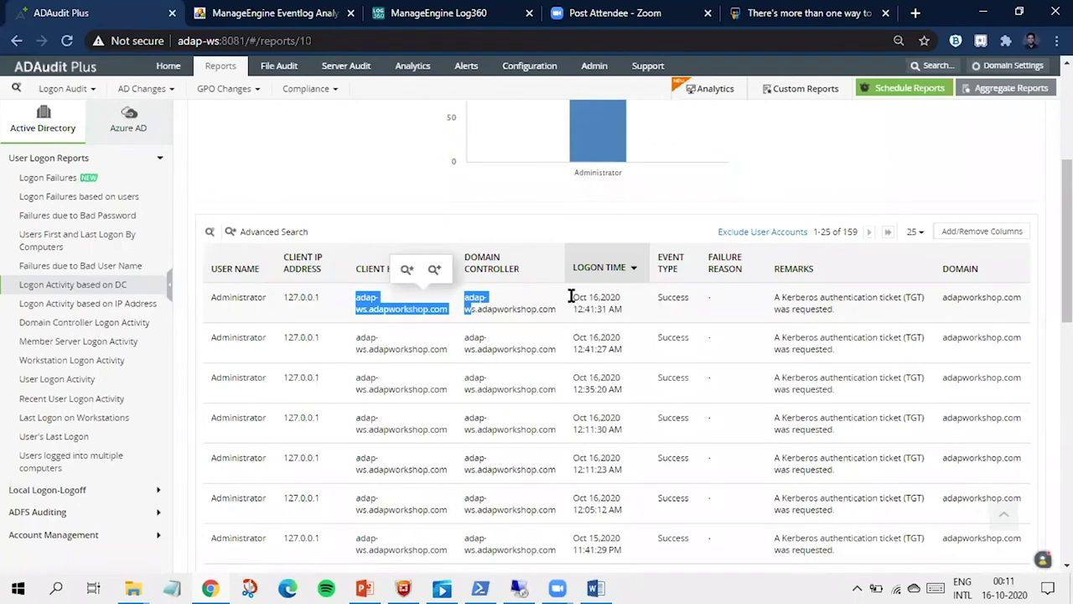
pyautogui.moveTo(573, 297); pyautogui.dragTo(624, 312)
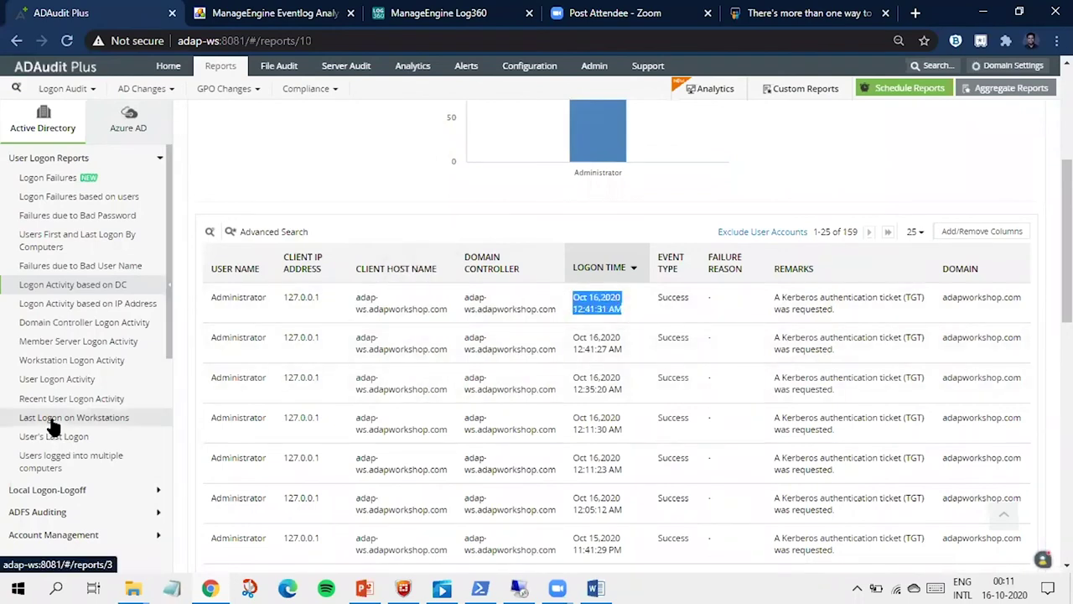
# Step: Open the Remote Desktop Services Activity report under Local Logon-Logoff
pyautogui.scroll(-2, 52, 427)
pyautogui.click(81, 348)
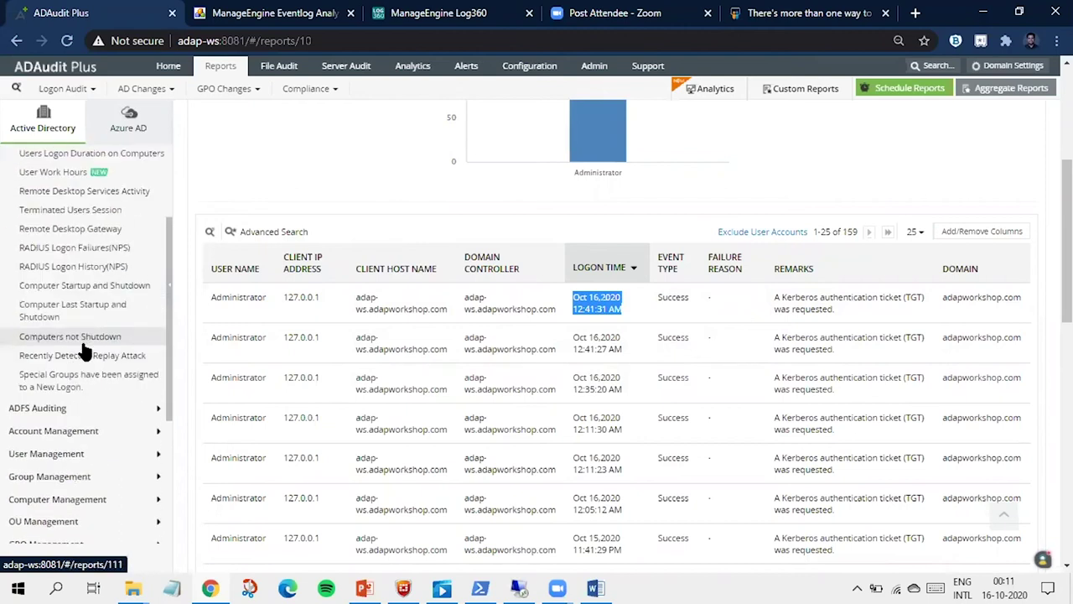
pyautogui.scroll(3, 84, 352)
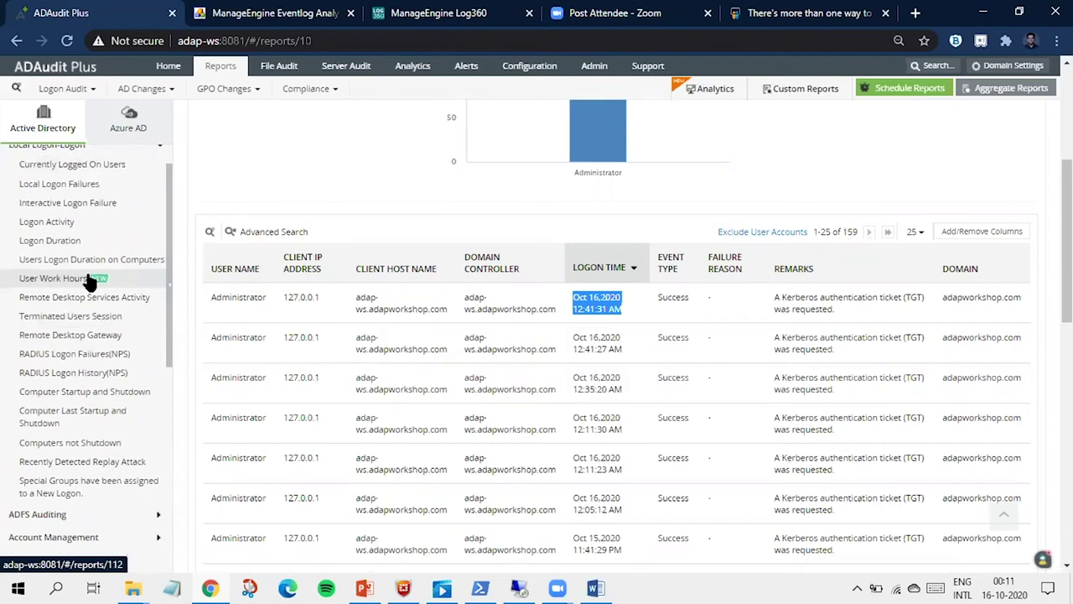
pyautogui.click(86, 300)
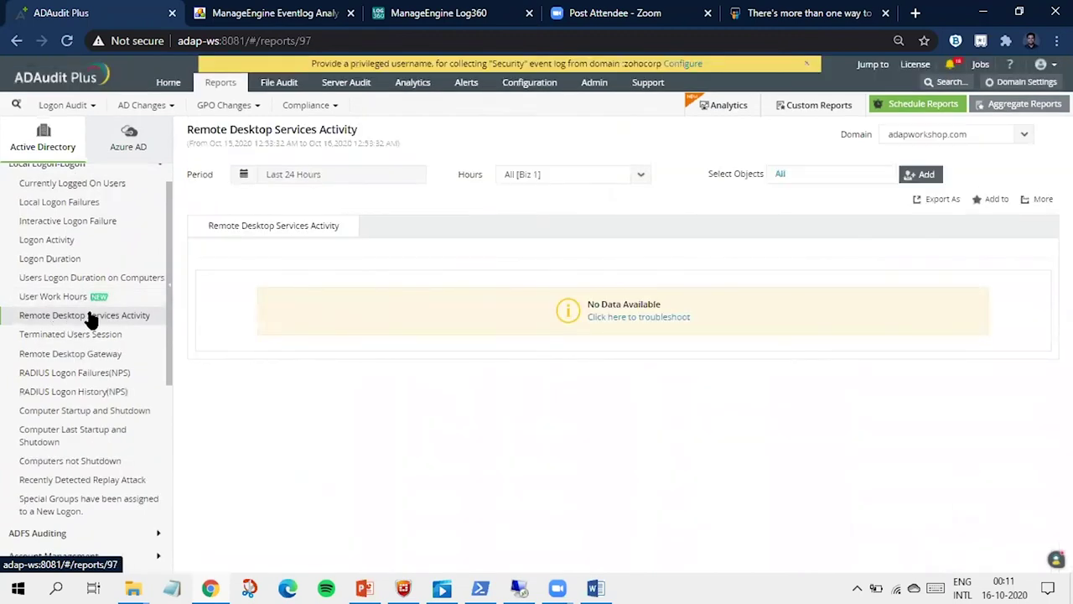
# Step: Check the RADIUS Logon Failures(NPS) and Remote Desktop Gateway reports, then open Logon Failures
pyautogui.click(80, 374)
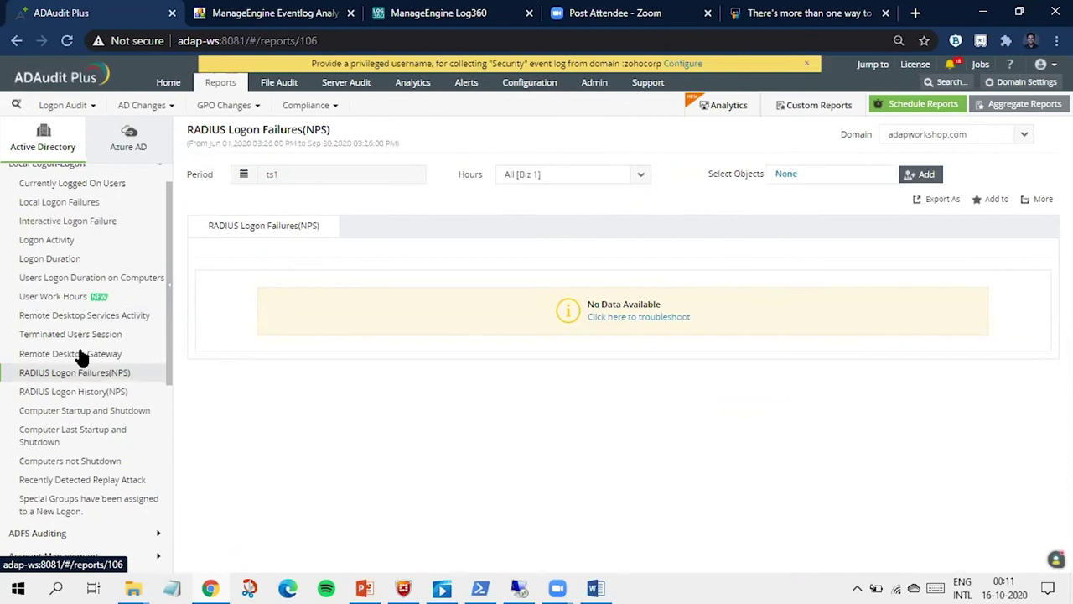
pyautogui.click(81, 355)
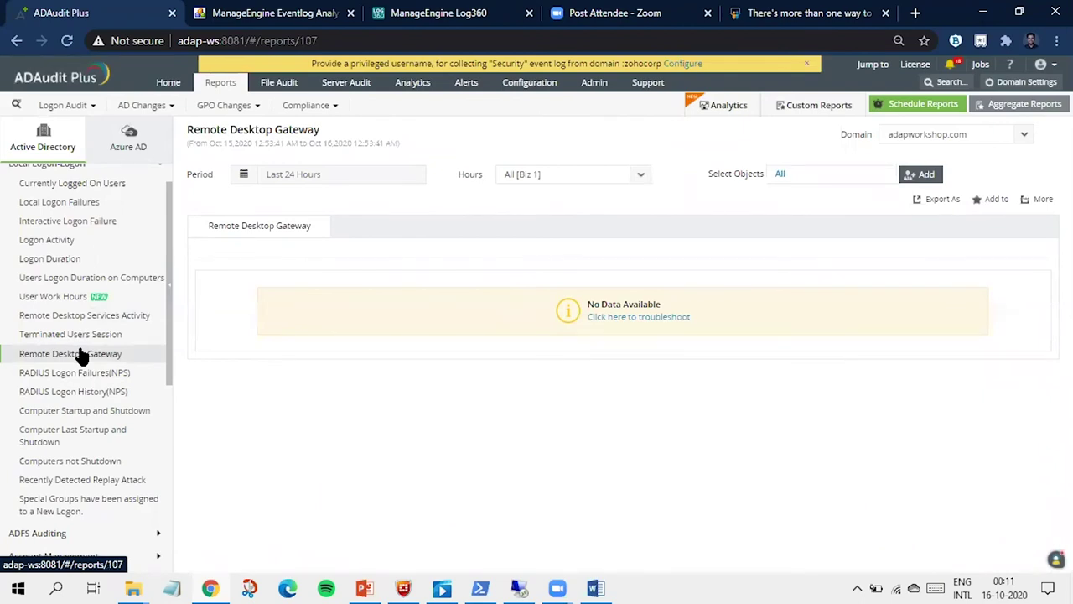
pyautogui.scroll(3, 81, 355)
pyautogui.click(109, 178)
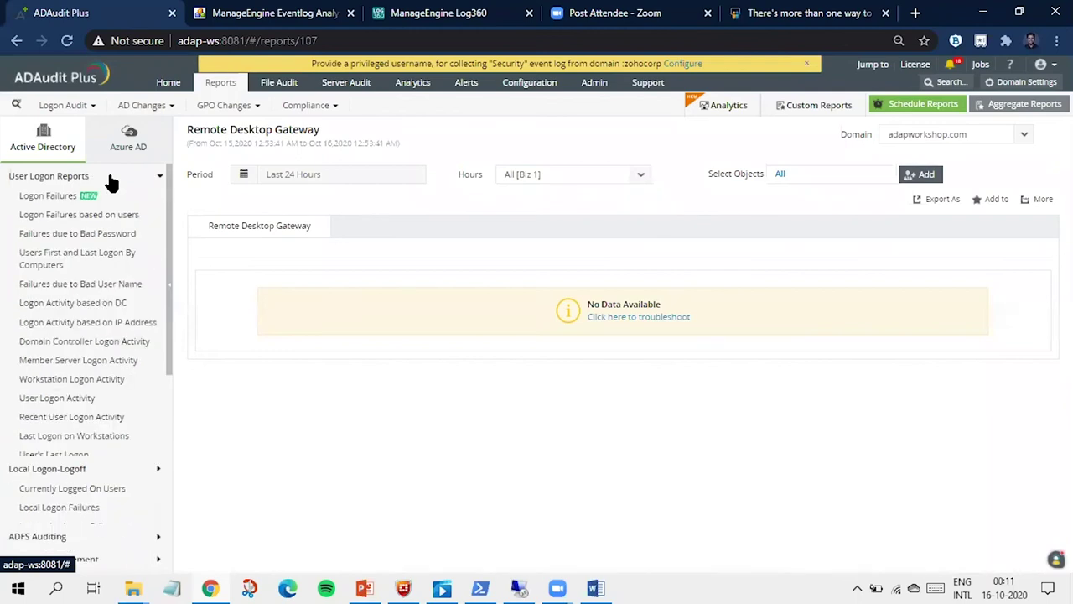
pyautogui.click(113, 195)
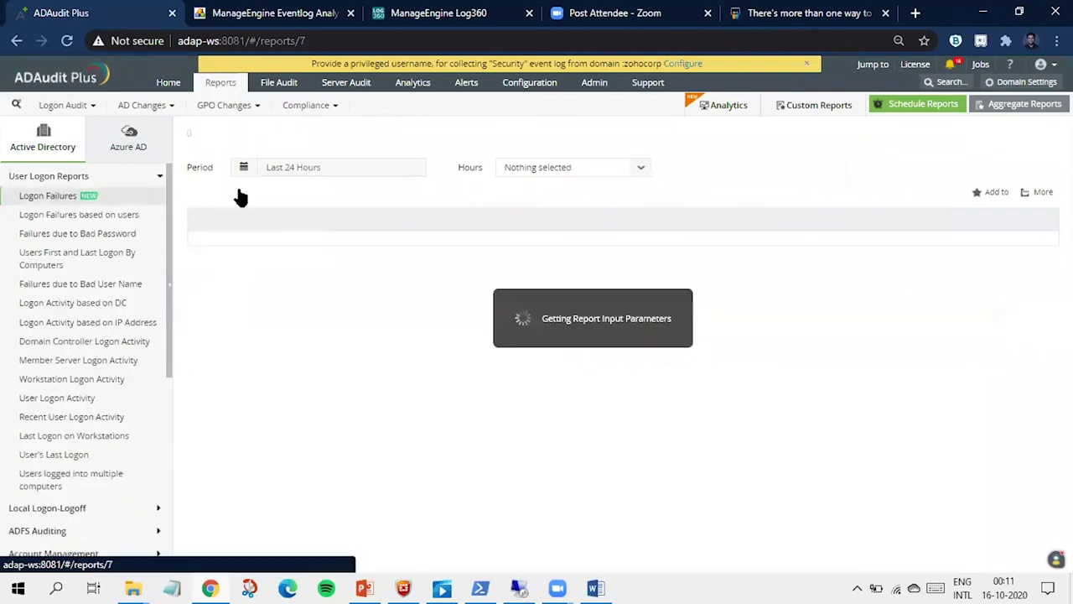
# Step: Set the Logon Failures report period to the last 2 months and apply it
pyautogui.click(310, 173)
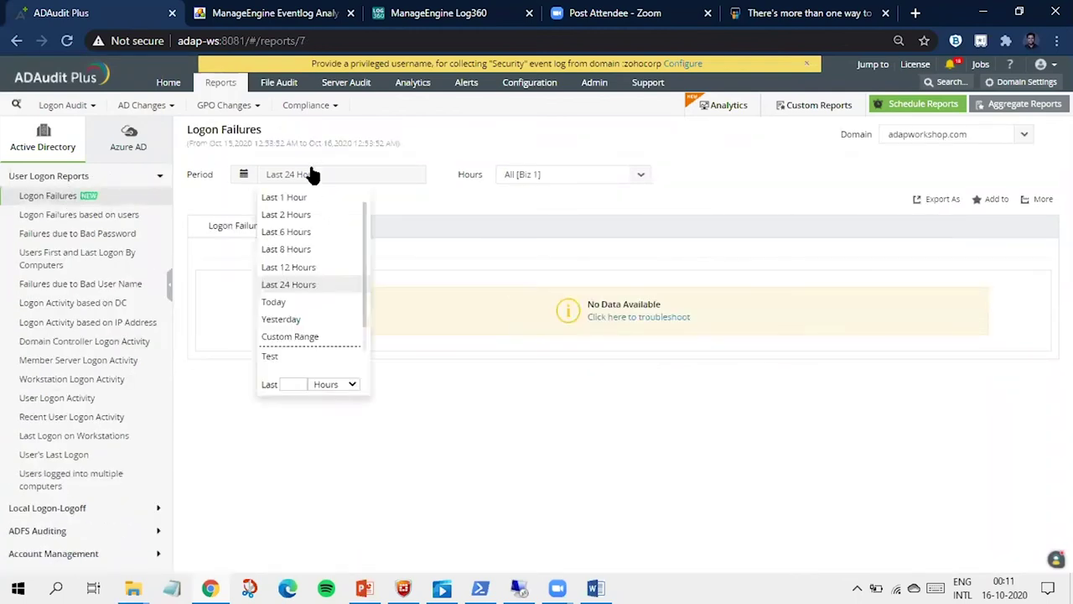
pyautogui.click(296, 382)
pyautogui.write('2')
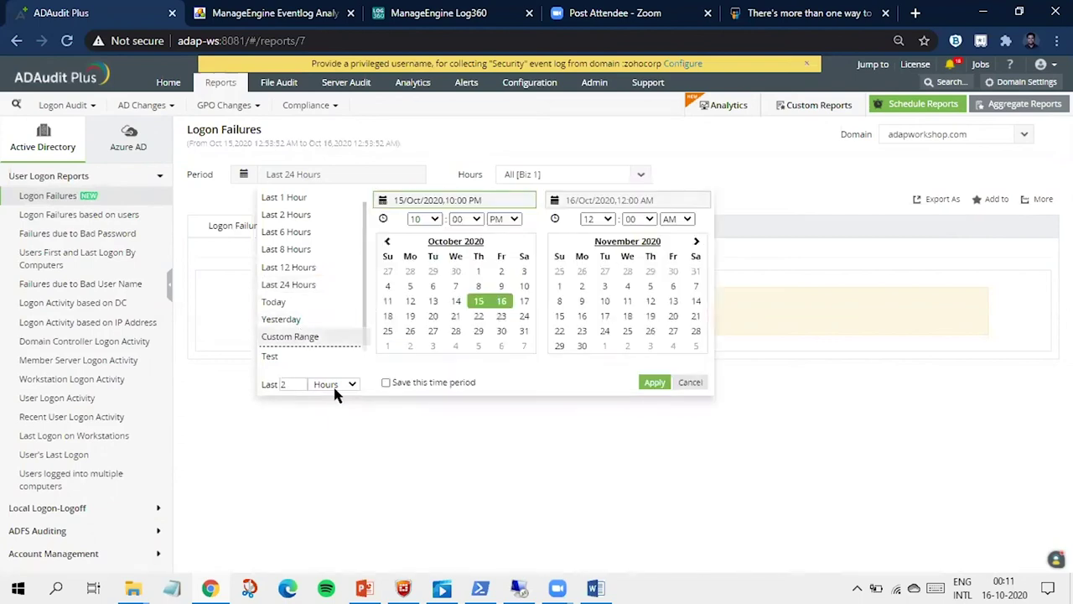
pyautogui.click(345, 385)
pyautogui.click(338, 433)
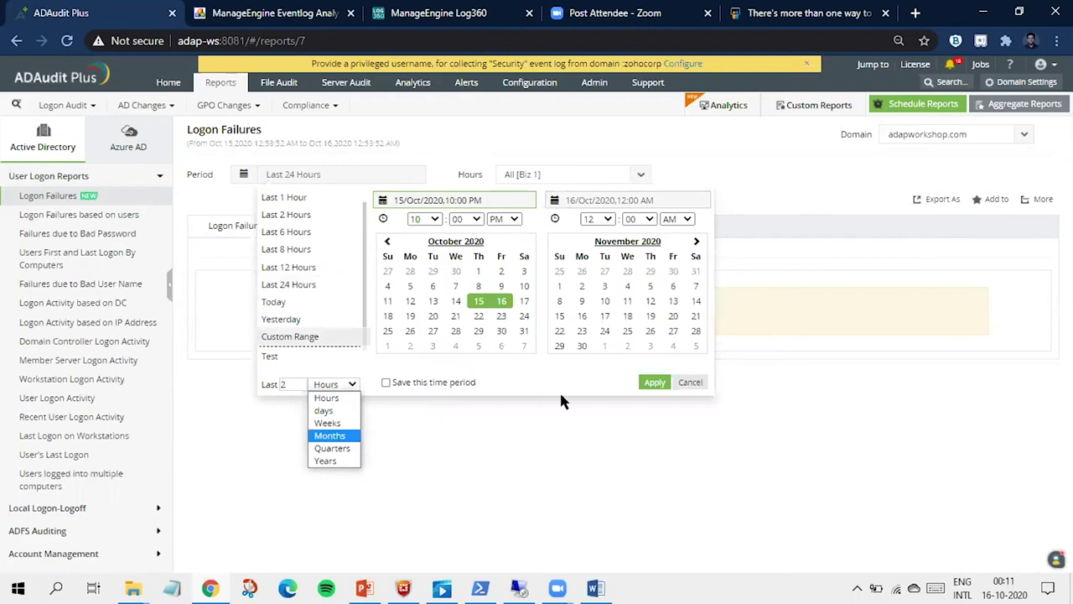
pyautogui.click(654, 383)
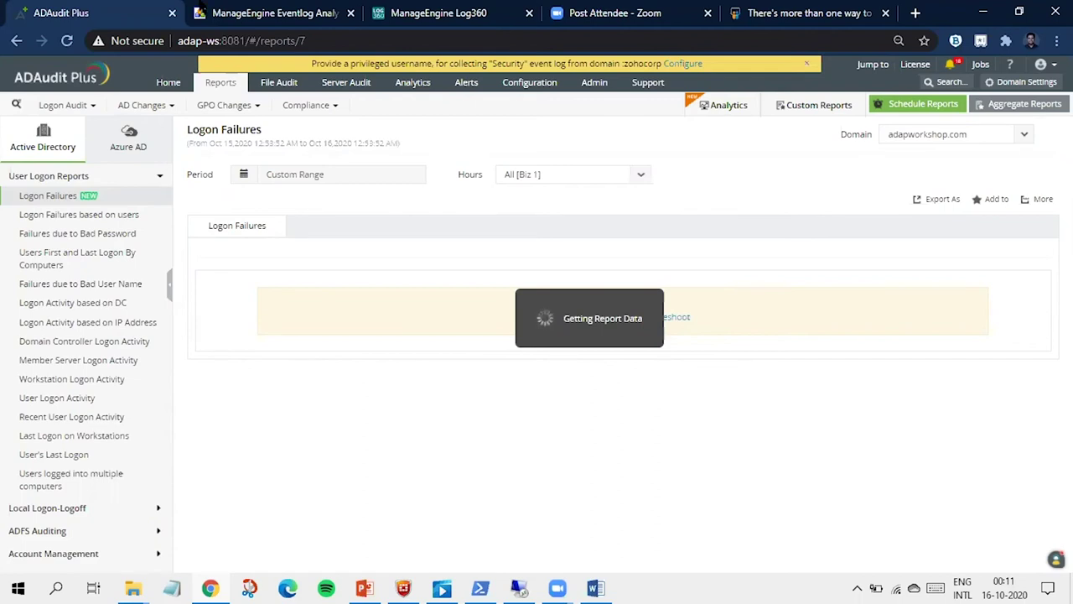
# Step: Open demo.adauditplus.com in a new tab to the right of the report
pyautogui.rightClick(115, 14)
pyautogui.click(158, 26)
pyautogui.write('demo')
pyautogui.press('Return')
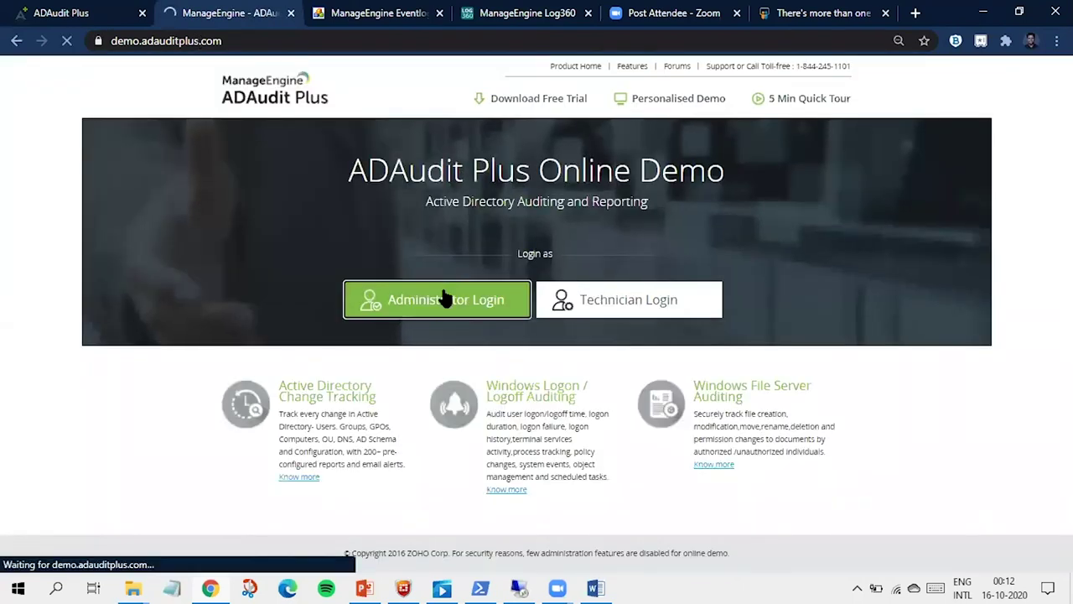
# Step: Log in to the online demo as administrator and open the Logon Failures report
pyautogui.click(445, 299)
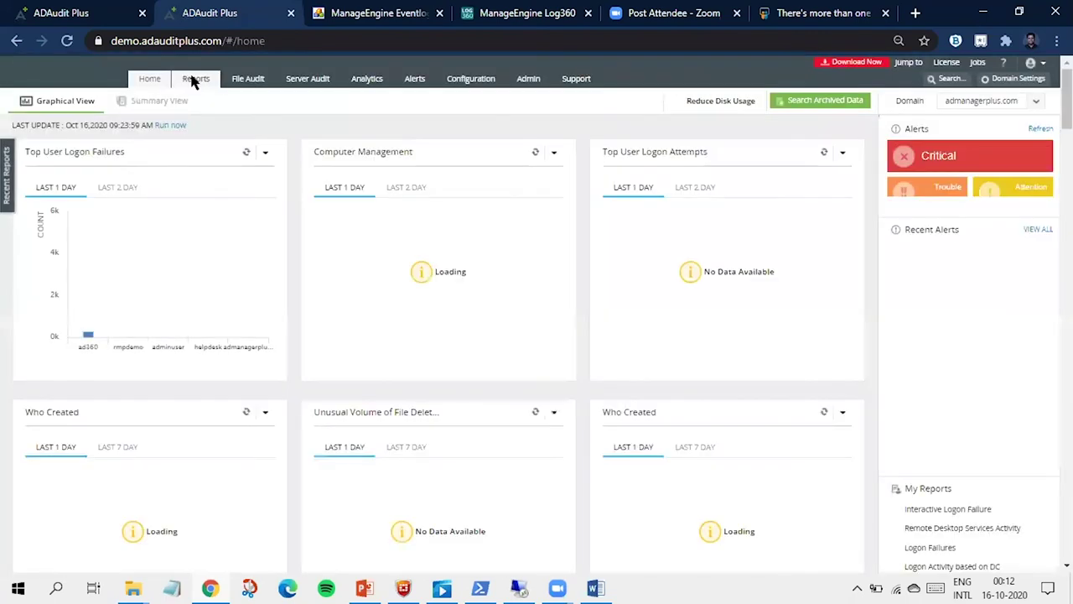
pyautogui.click(193, 80)
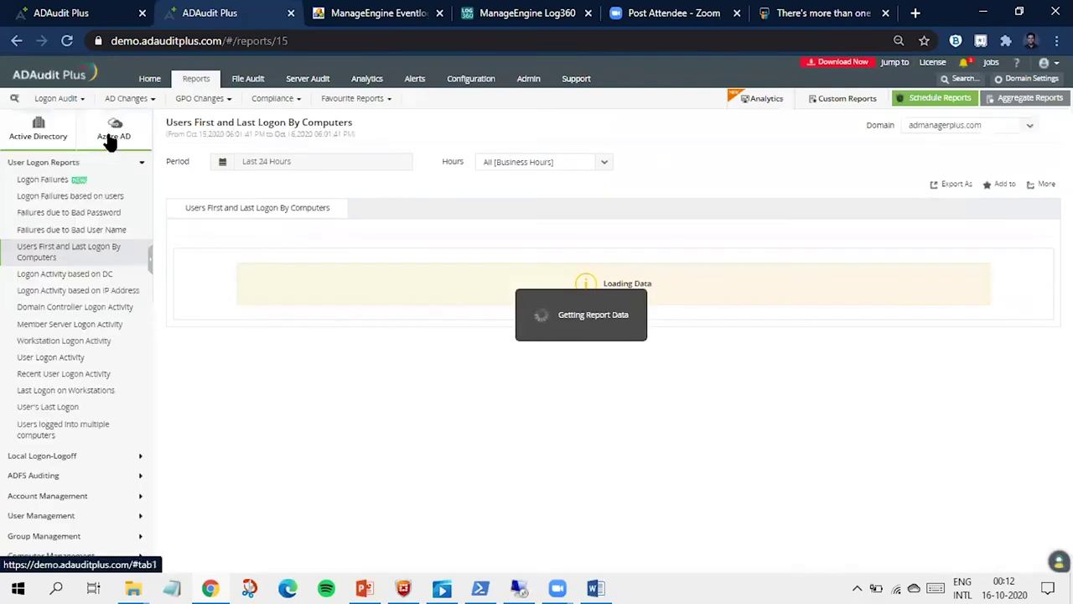
pyautogui.click(74, 180)
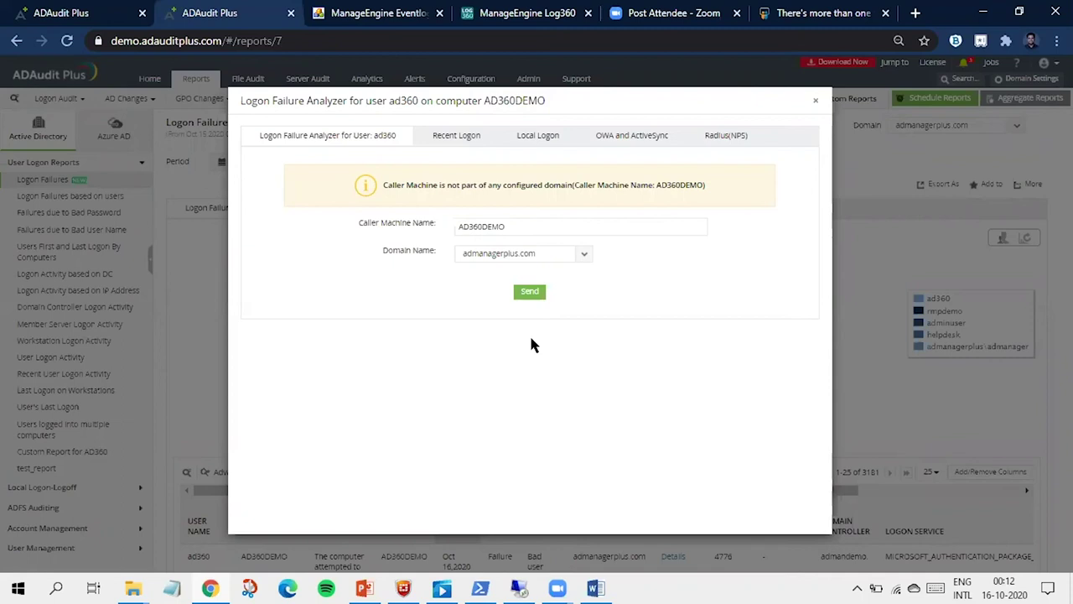
# Step: Browse ad360's Recent Logon, Local Logon and OWA and ActiveSync tabs, then close the analyzer
pyautogui.click(466, 139)
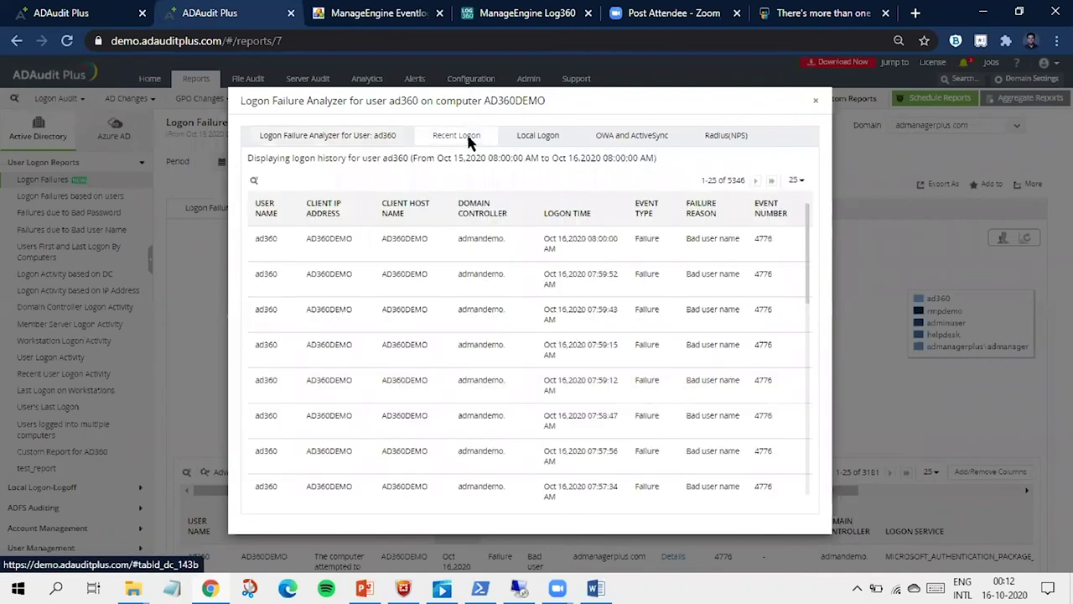
pyautogui.click(526, 141)
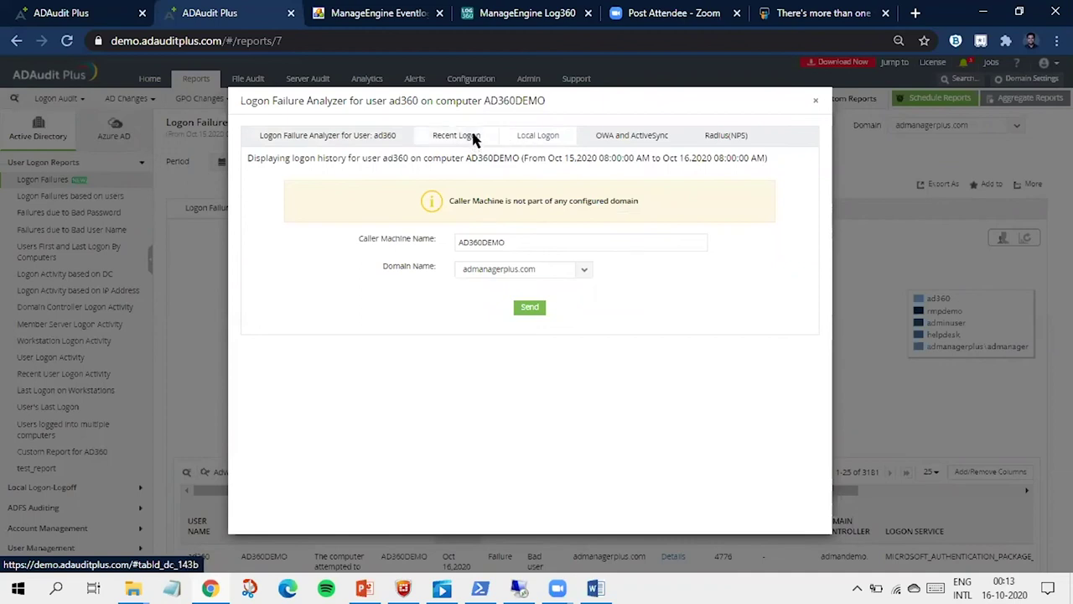
pyautogui.click(453, 139)
pyautogui.click(396, 138)
pyautogui.click(456, 136)
pyautogui.click(535, 136)
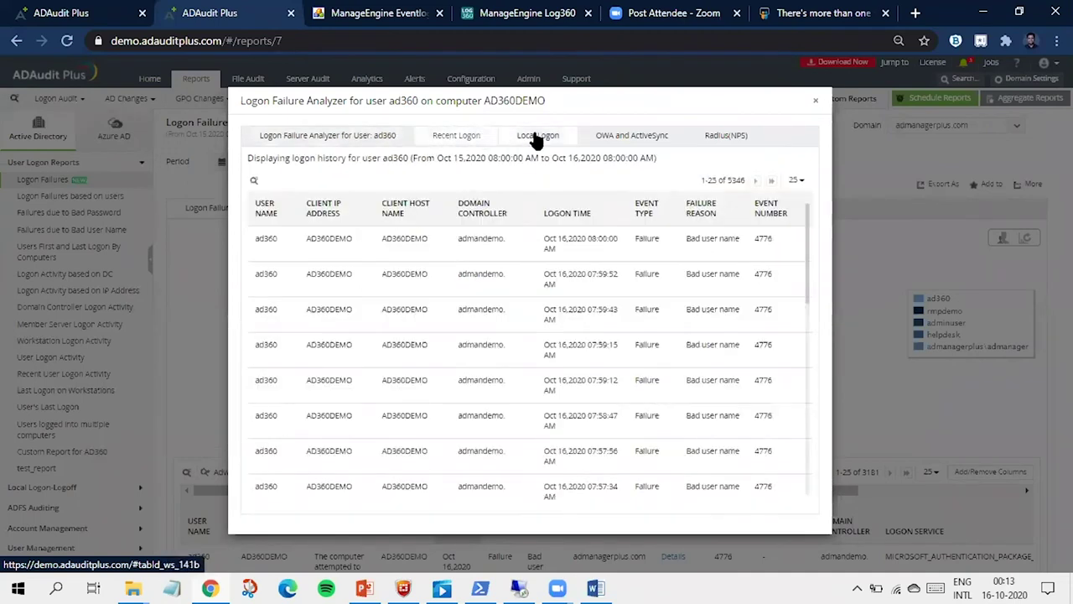
pyautogui.click(621, 133)
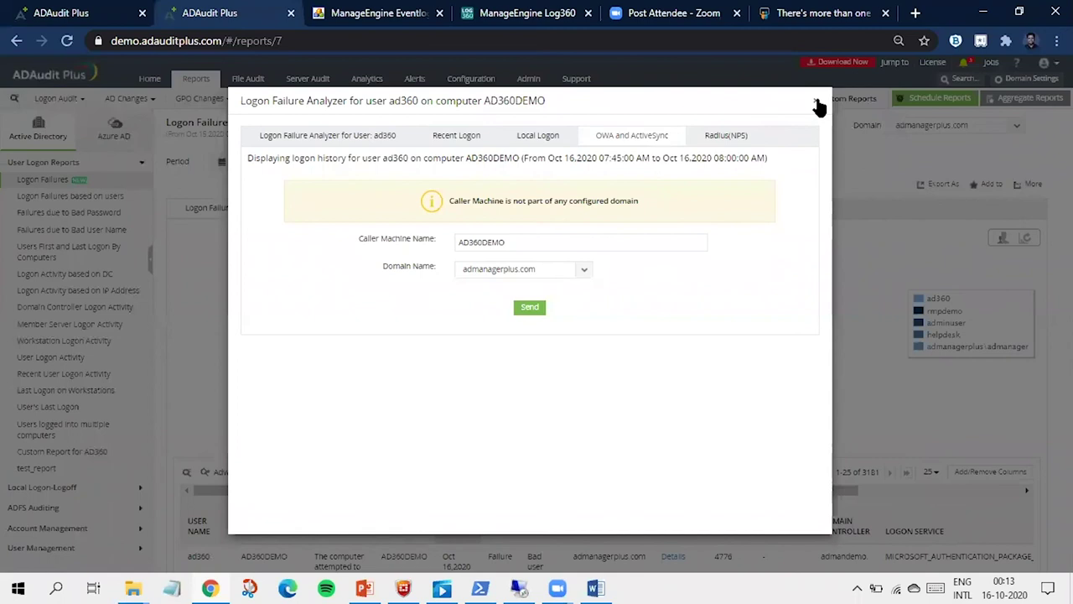
pyautogui.click(818, 104)
pyautogui.scroll(-5, 76, 268)
pyautogui.scroll(5, 78, 277)
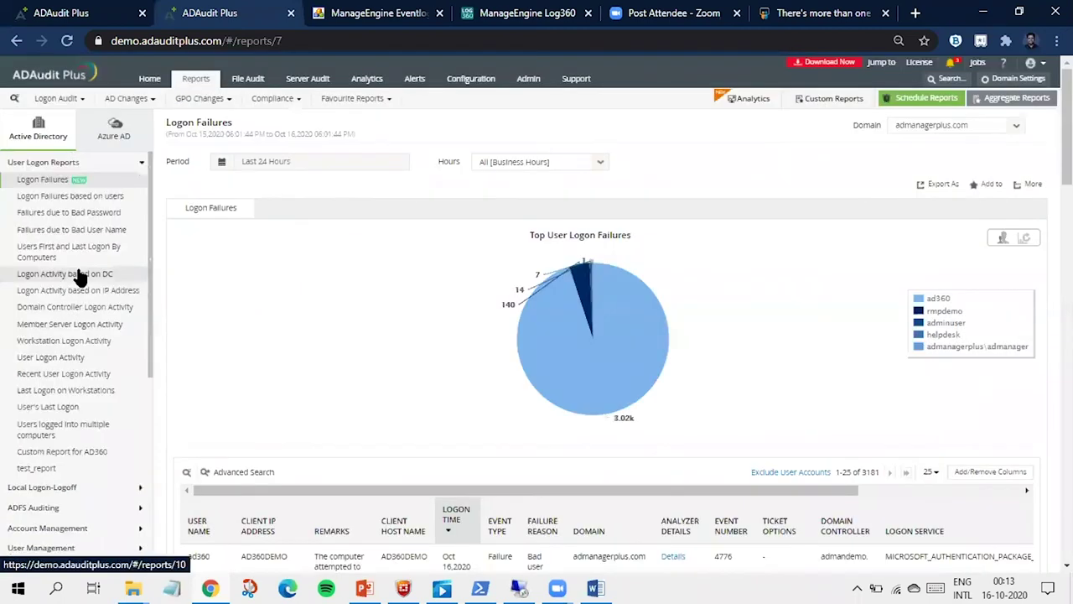
# Step: Keep the report on admanagerplus.com and open the list of existing alert profiles
pyautogui.click(932, 128)
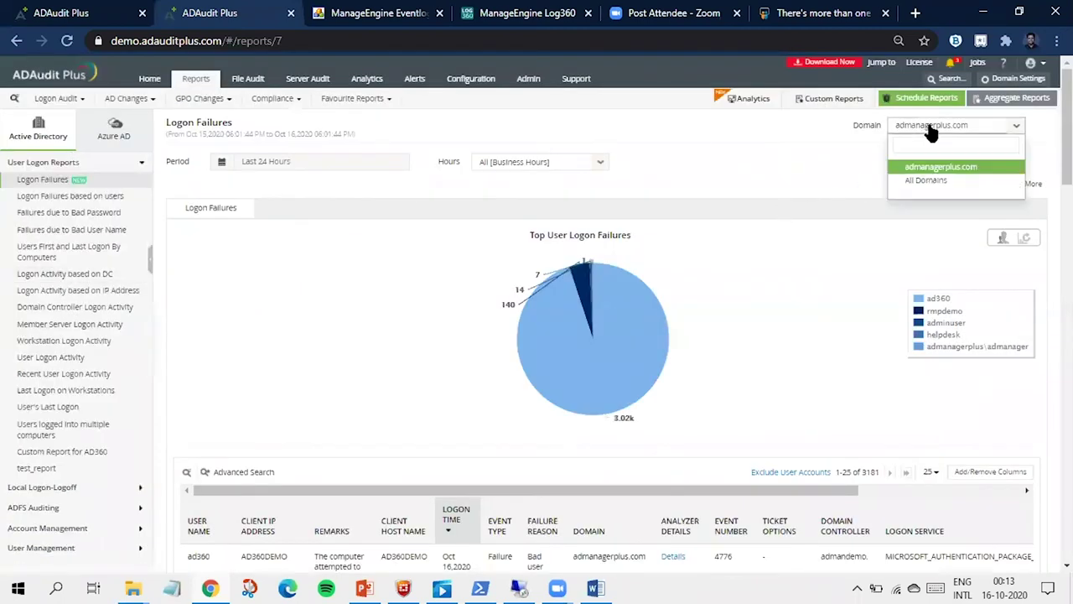
pyautogui.click(800, 142)
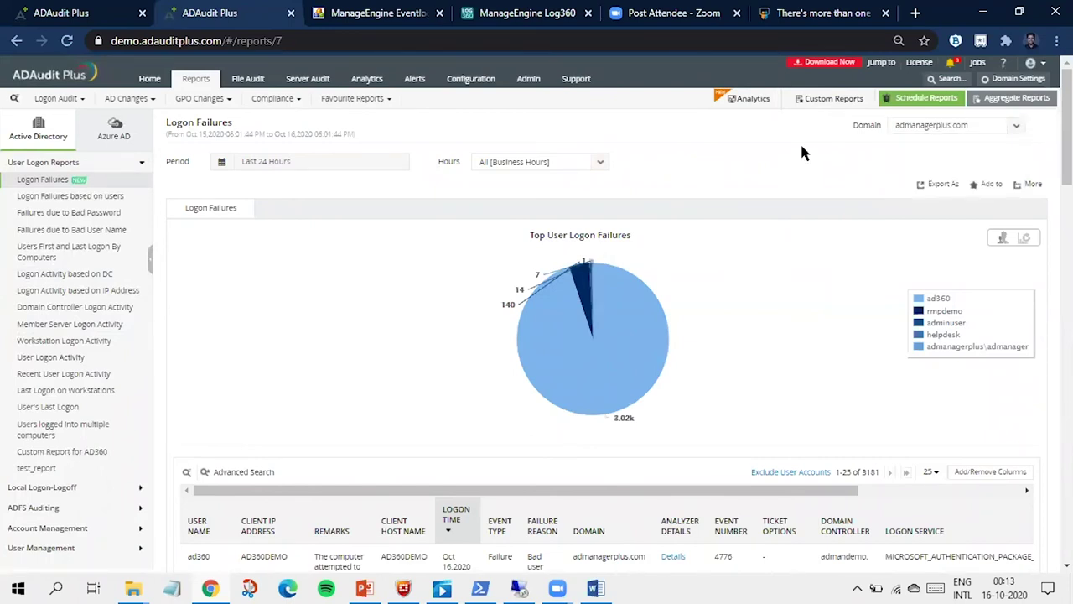
pyautogui.click(489, 78)
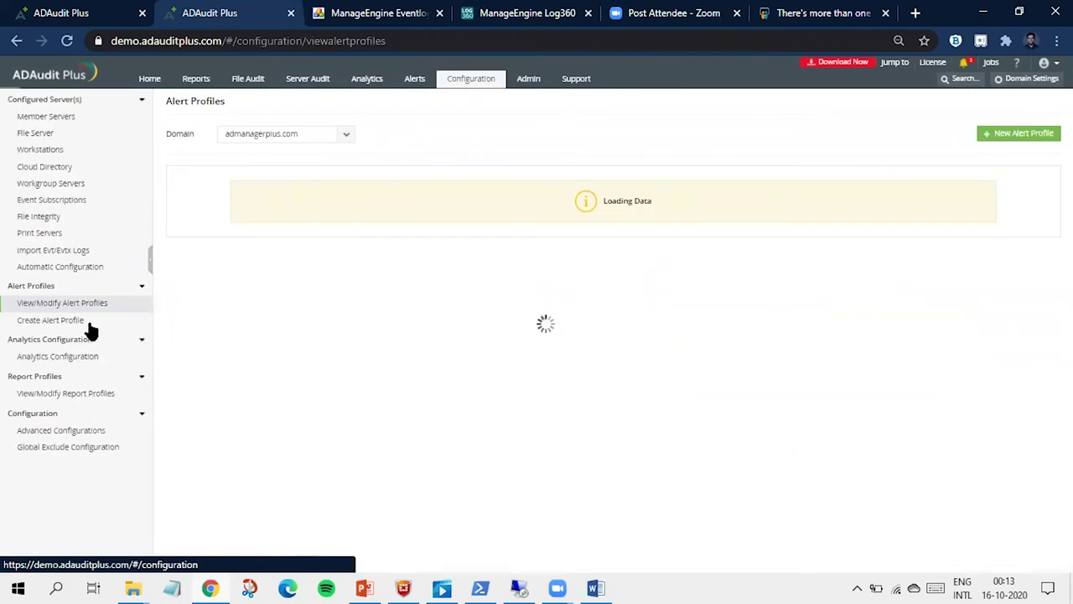
pyautogui.click(91, 325)
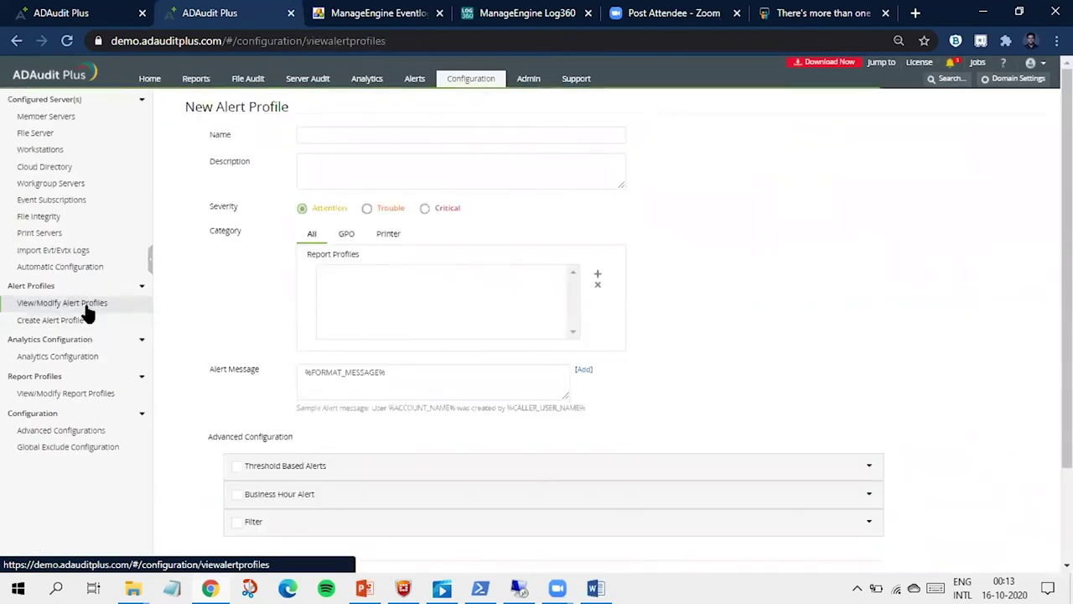
pyautogui.click(87, 307)
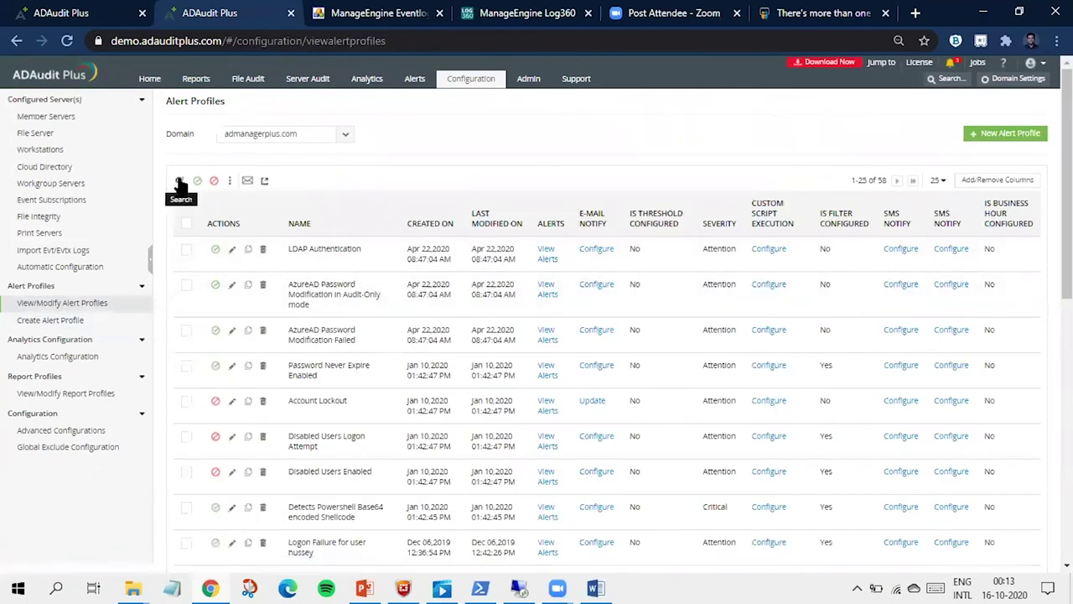
# Step: Filter alert profiles by name 'admin', try editing Logon Failures for Admin Users, then switch to the workshop server
pyautogui.click(178, 182)
pyautogui.click(318, 248)
pyautogui.write('admin')
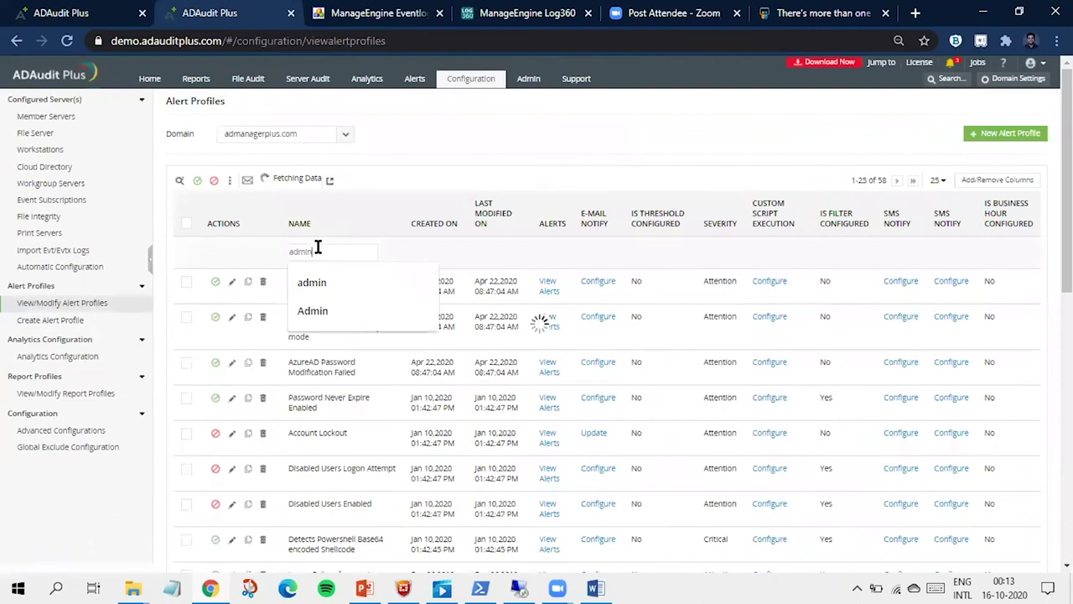
pyautogui.press('Return')
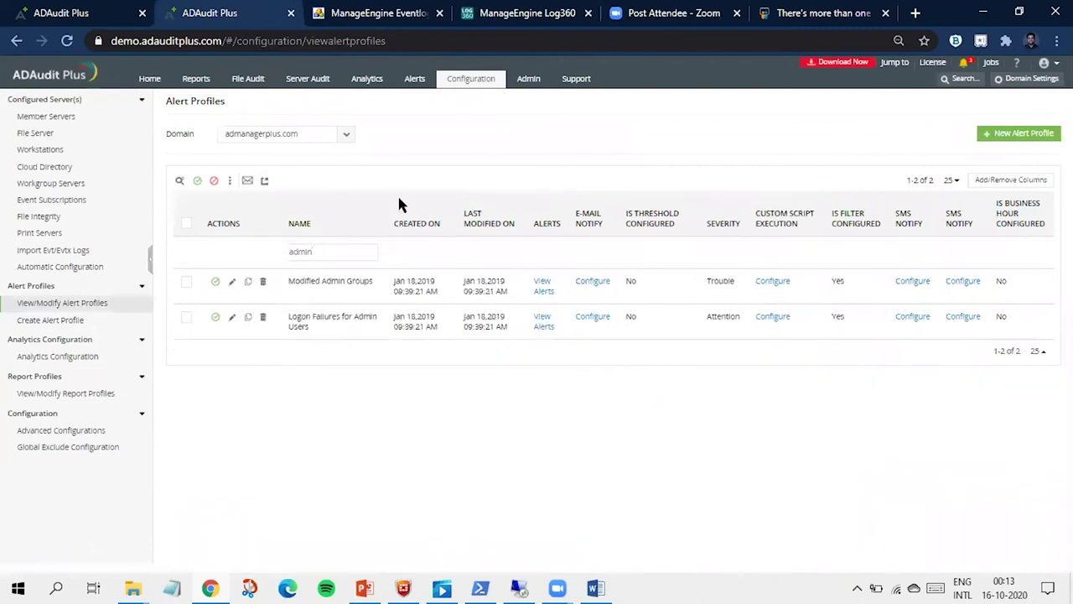
pyautogui.click(232, 318)
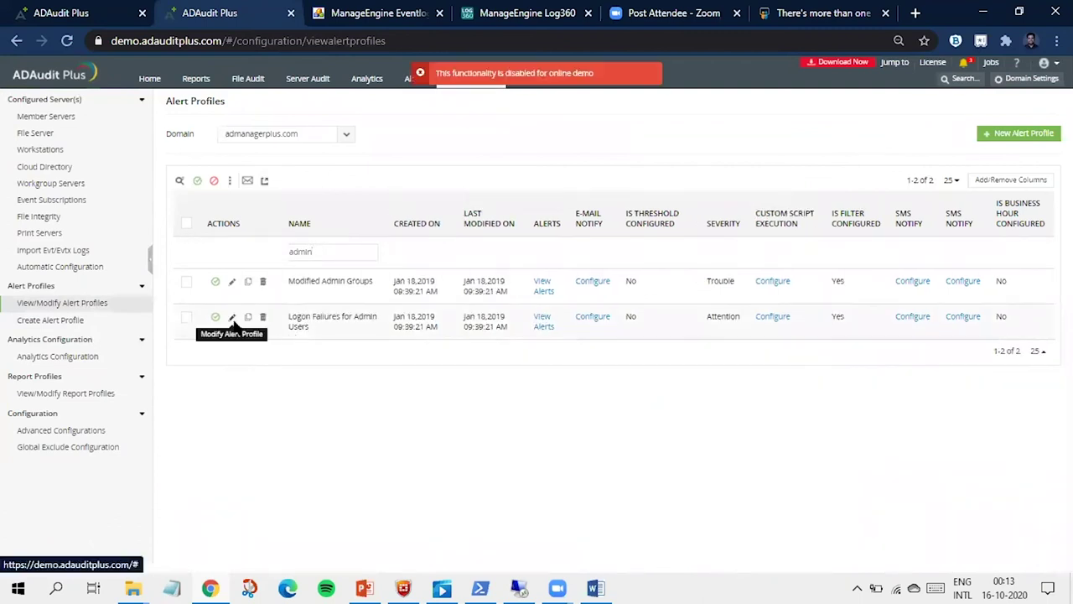
pyautogui.click(63, 12)
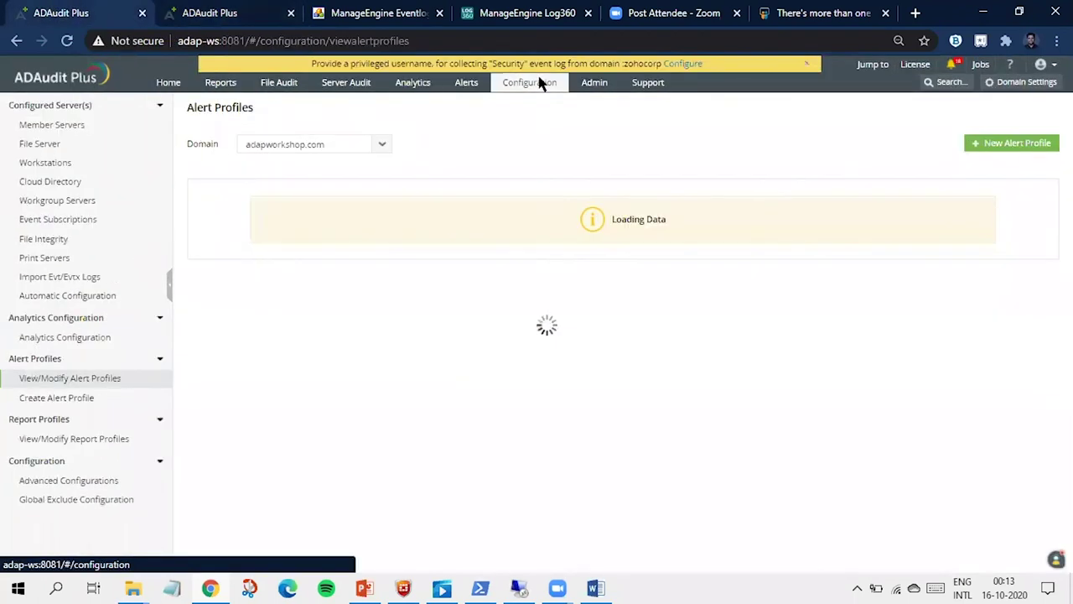
# Step: Filter the Alert Profiles table by Name 'logon' to list the 7 matching profiles
pyautogui.click(201, 195)
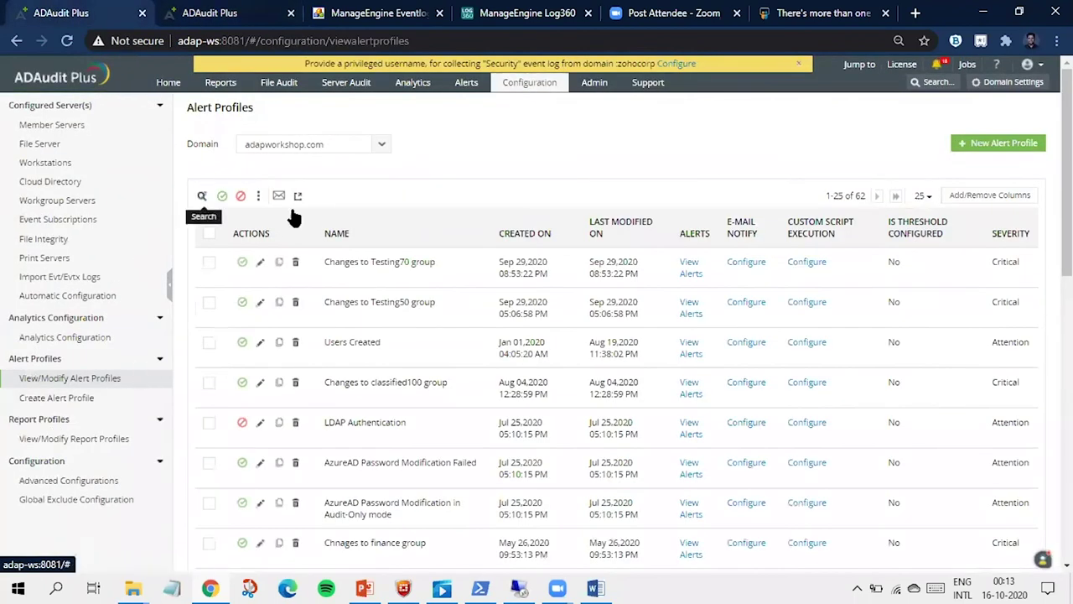
pyautogui.write('logon')
pyautogui.press('Return')
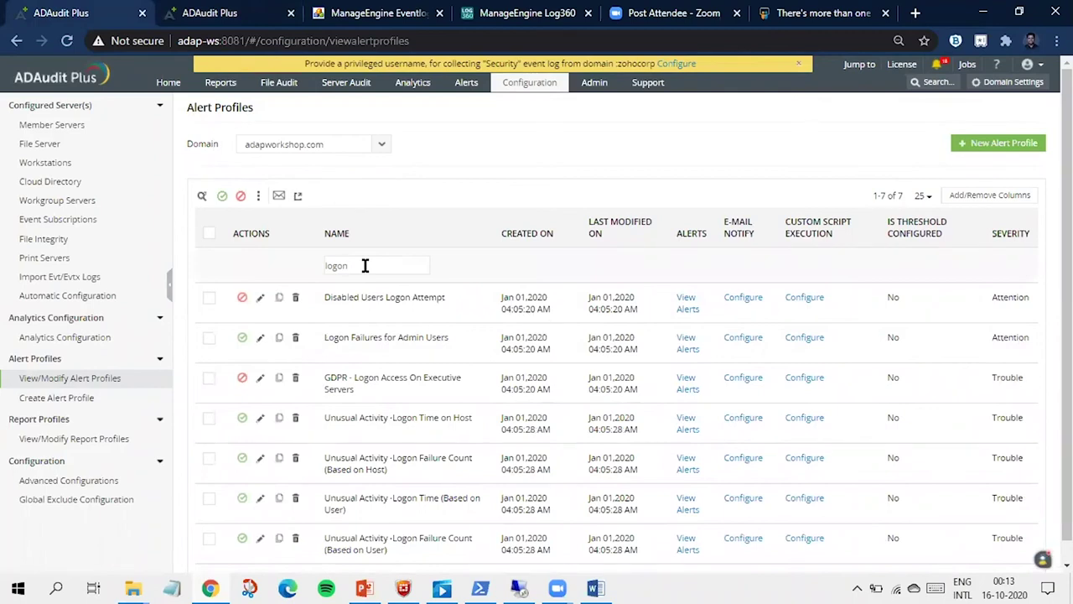
# Step: In Logon Failures for Admin Users, enable threshold alerting within 2 minutes grouped by User Name
pyautogui.click(261, 338)
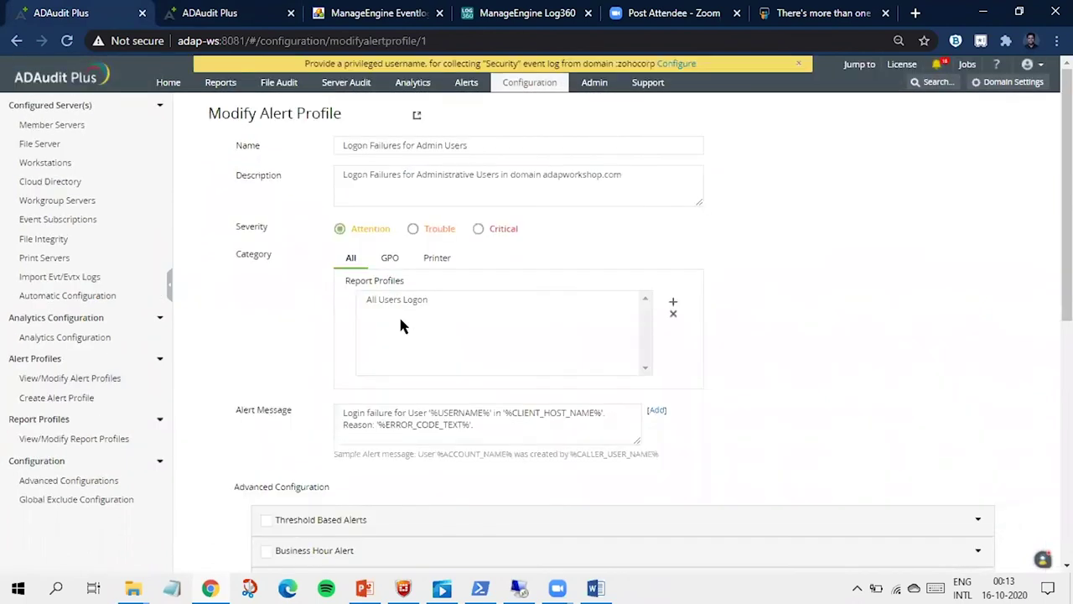
pyautogui.scroll(-3, 399, 315)
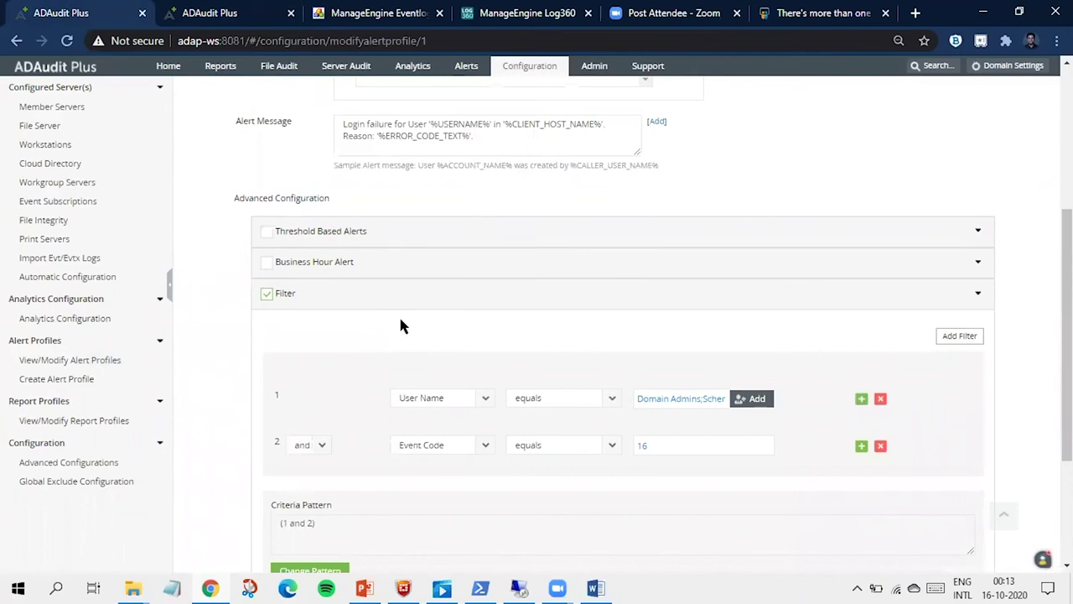
pyautogui.click(267, 232)
pyautogui.click(589, 269)
pyautogui.press('BackSpace')
pyautogui.write('2')
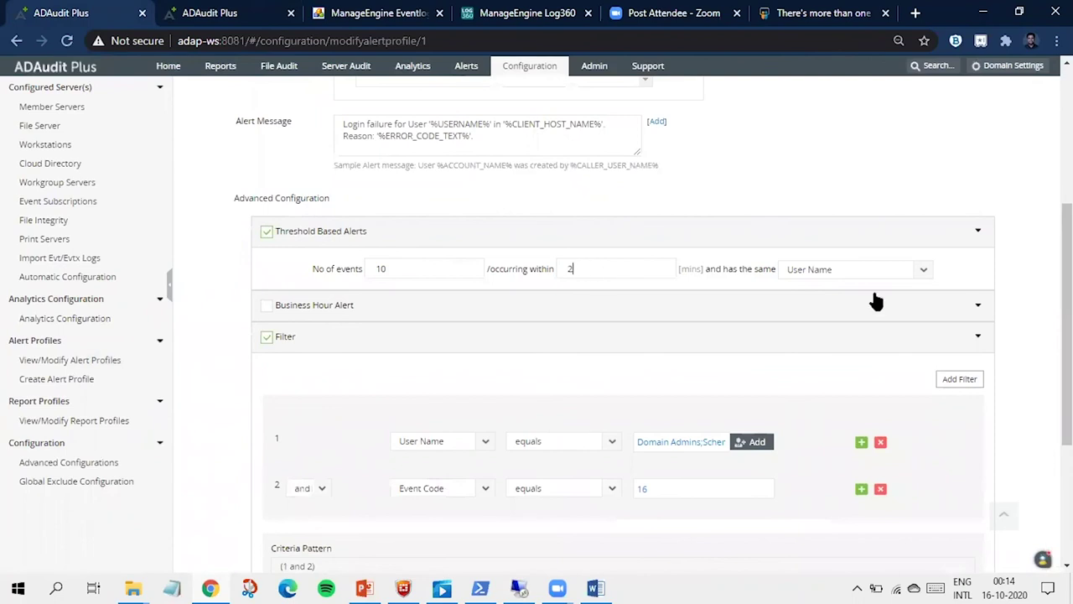
pyautogui.click(866, 282)
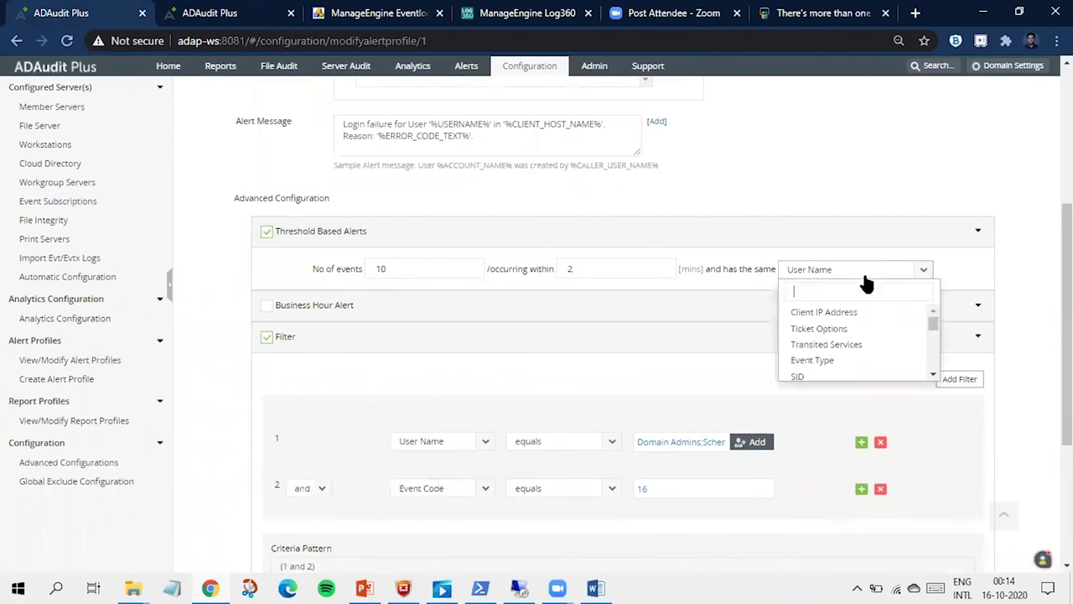
pyautogui.click(751, 277)
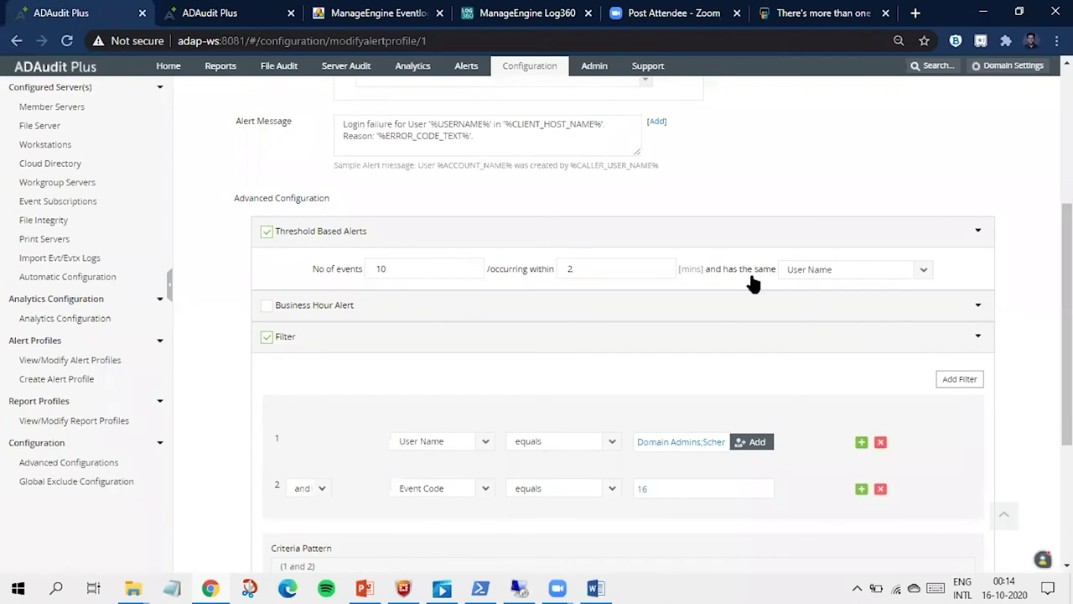
# Step: Enable business-hour alerting for non-business-hour activity and review the user name filter groups
pyautogui.click(267, 305)
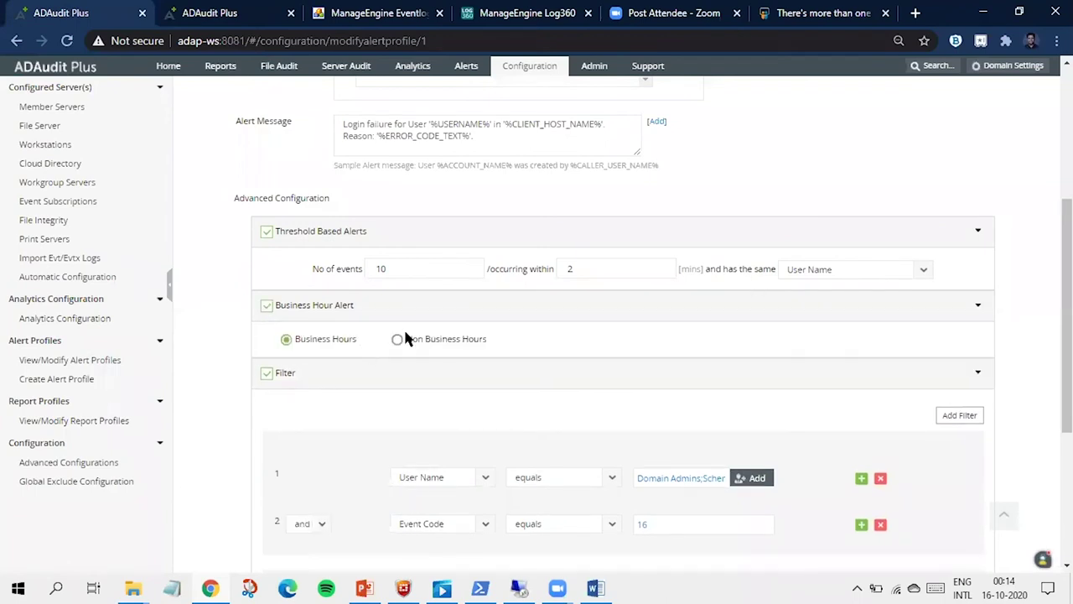
pyautogui.click(398, 341)
pyautogui.scroll(-3, 388, 376)
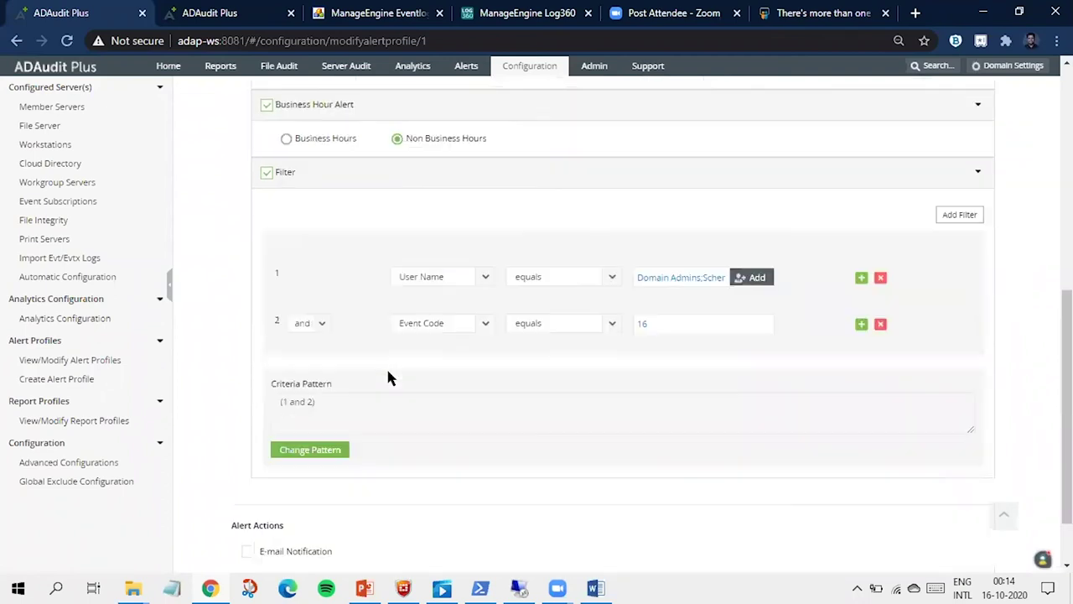
pyautogui.click(664, 243)
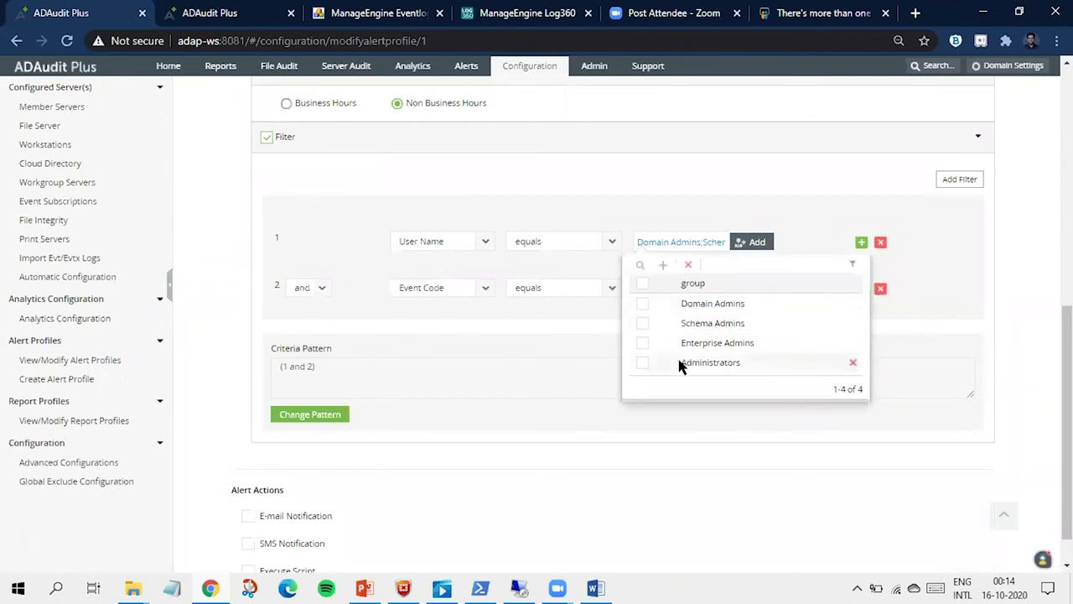
pyautogui.scroll(1, 681, 366)
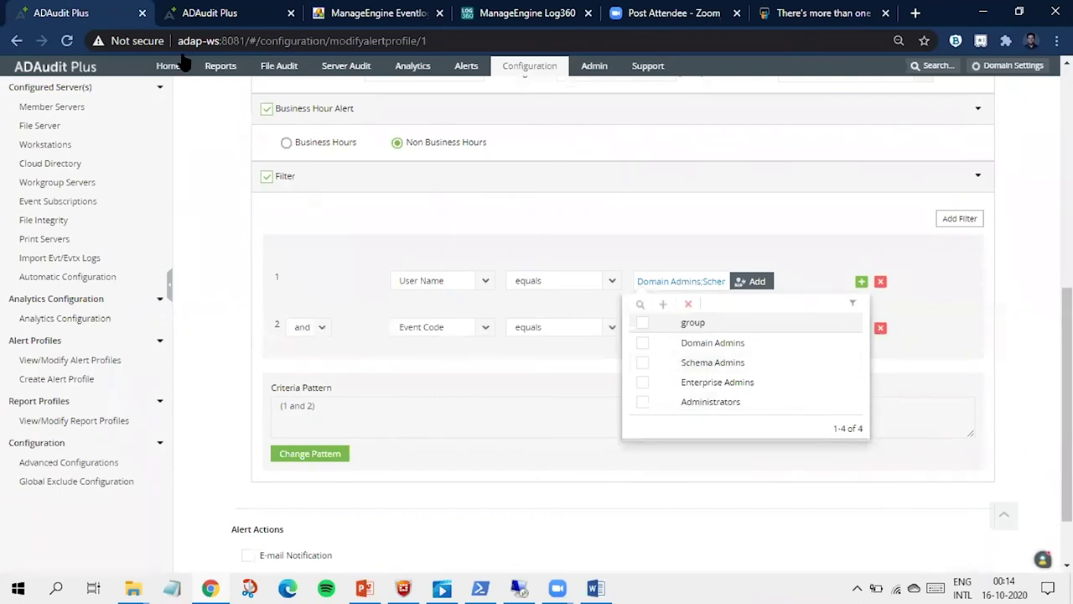
# Step: Leave the alert profile for the reports, then open the EventLog Analyzer demo's reports section
pyautogui.click(224, 69)
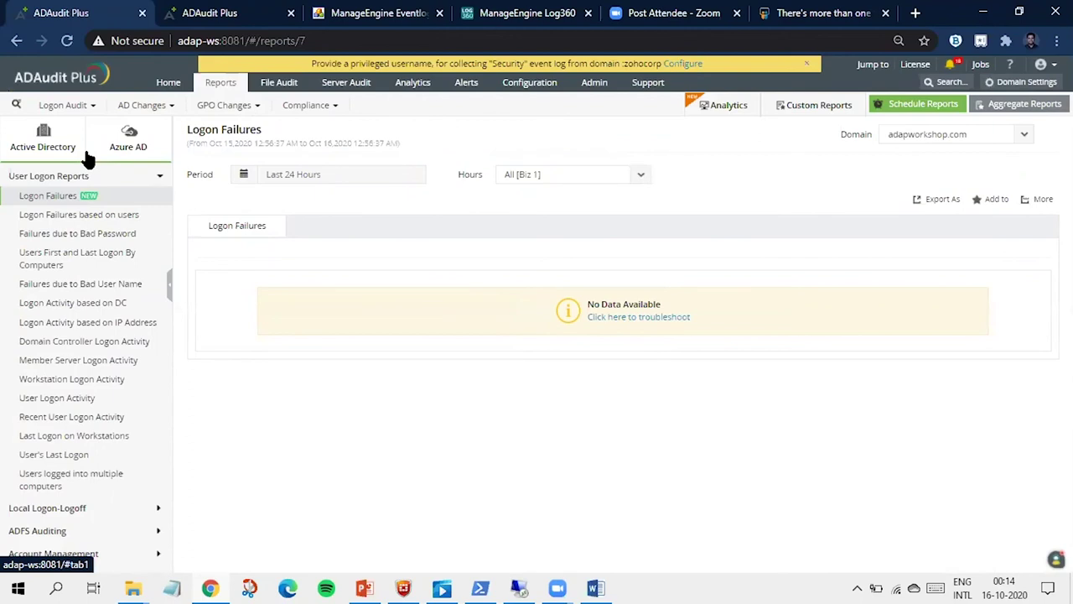
pyautogui.click(331, 13)
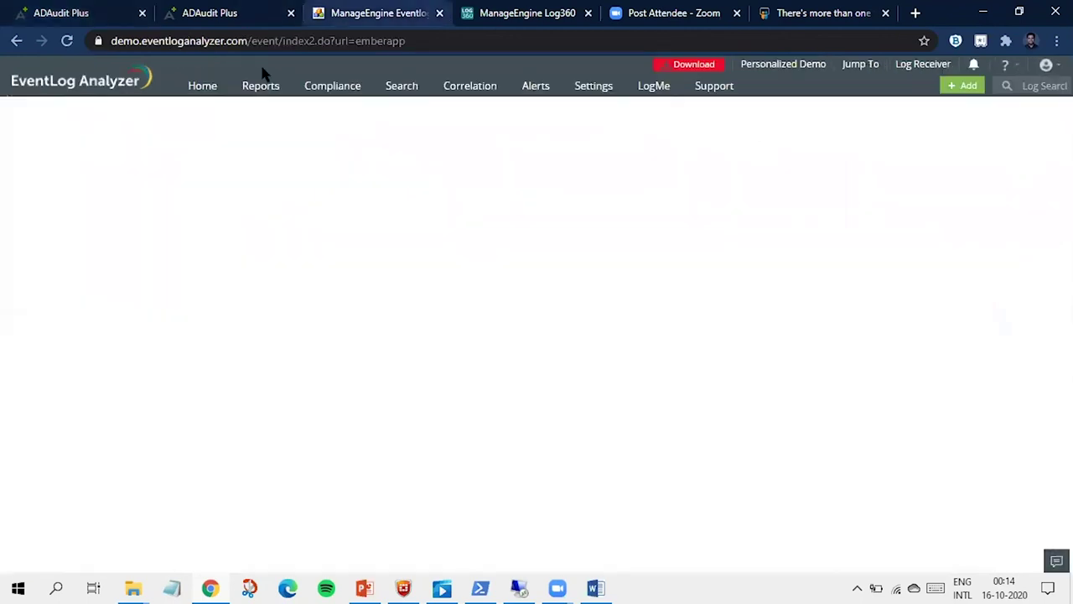
pyautogui.click(246, 97)
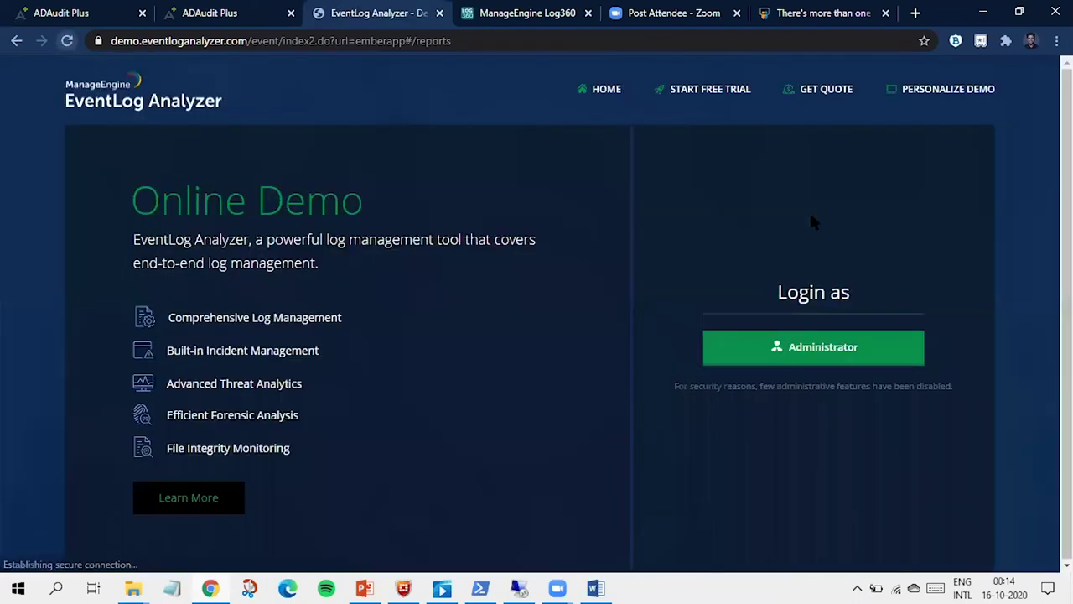
# Step: Log into the EventLog Analyzer demo as administrator and bring up the Cisco All Events report
pyautogui.click(775, 347)
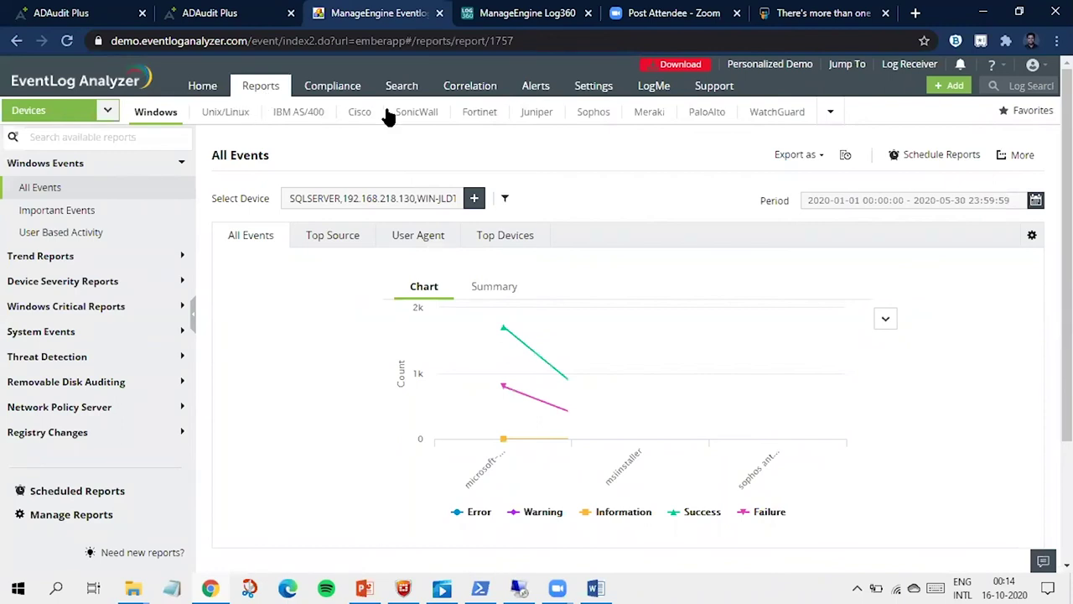
pyautogui.click(359, 117)
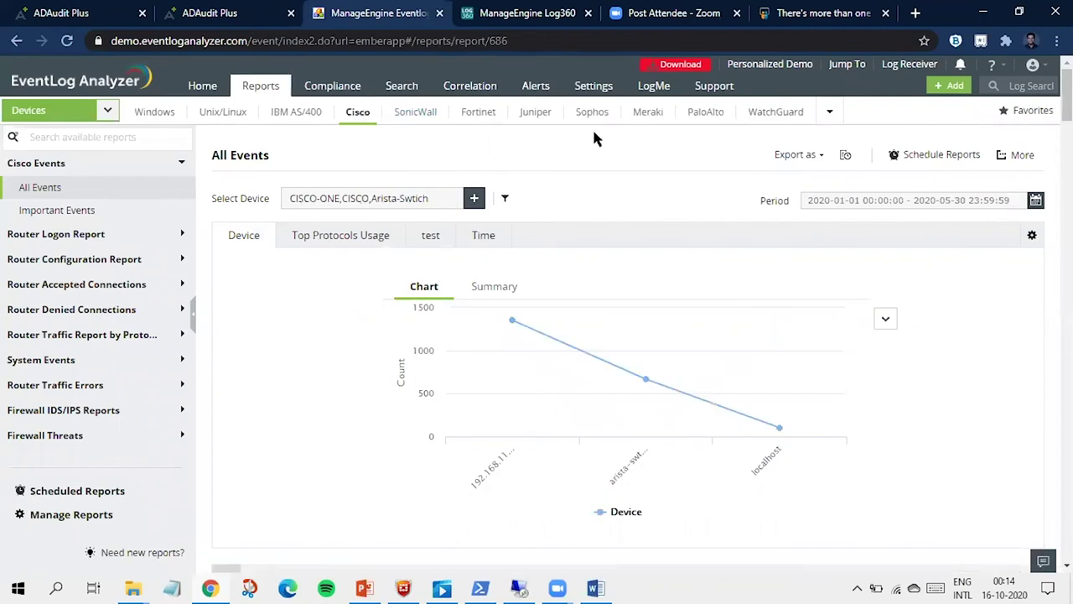
# Step: Expand the Cisco VPN Logon Reports group after briefly checking the firewall Logon Reports
pyautogui.scroll(-1, 84, 323)
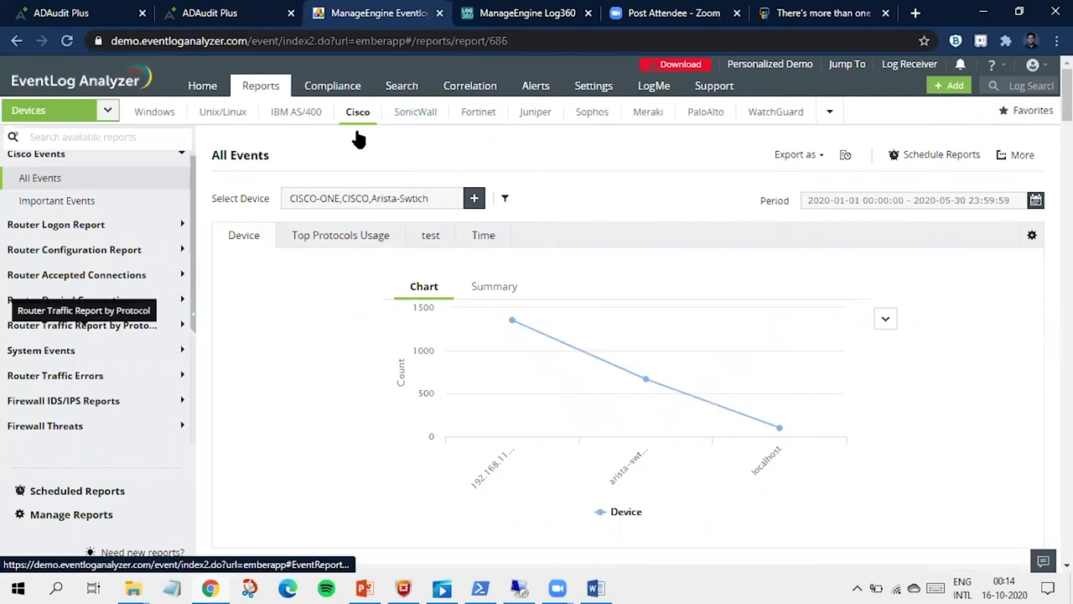
pyautogui.scroll(-5, 115, 280)
pyautogui.click(118, 280)
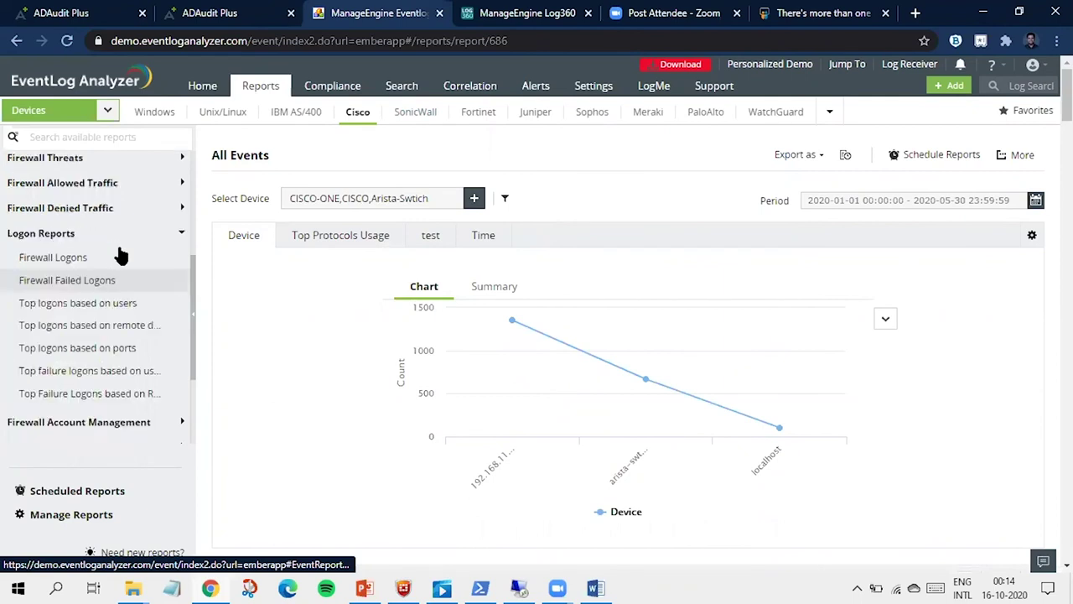
pyautogui.click(124, 232)
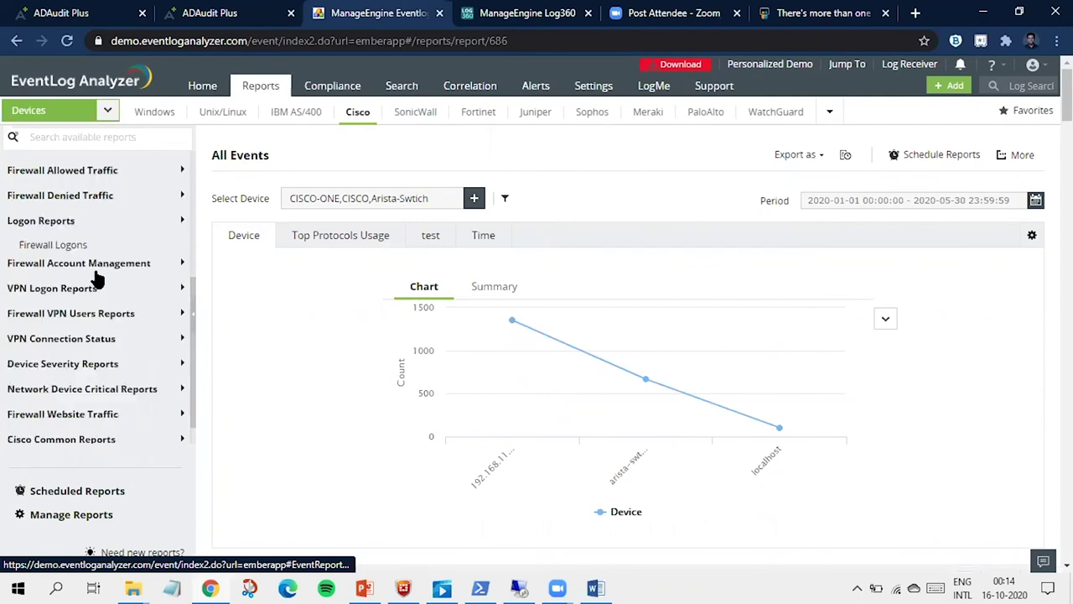
pyautogui.click(98, 284)
pyautogui.scroll(-3, 98, 277)
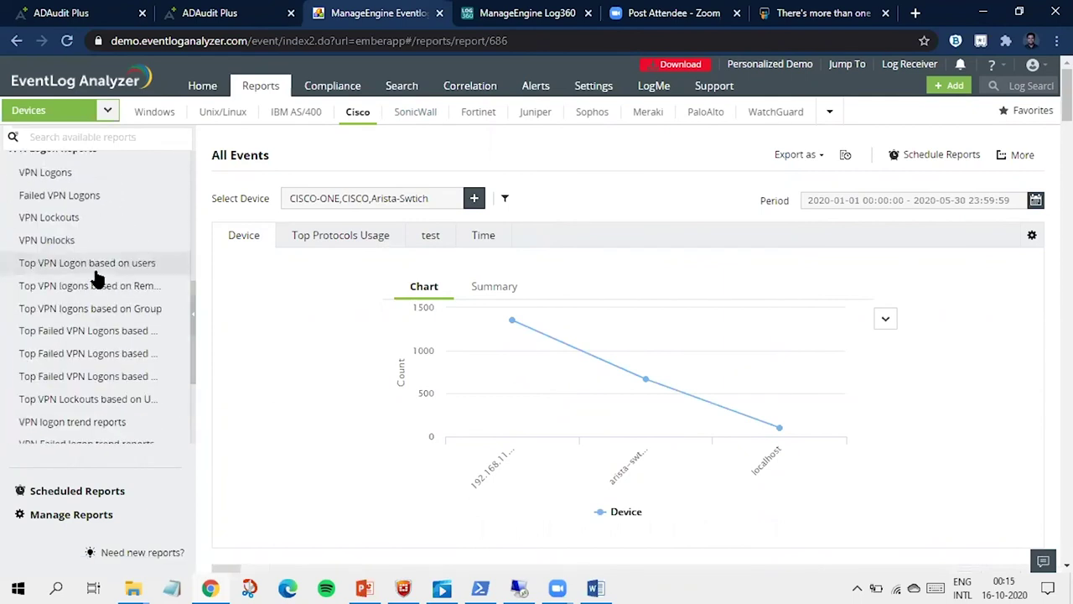
# Step: View the VPN logons by remote devices and Top VPN logons based on Group reports, then return to PowerPoint
pyautogui.click(95, 270)
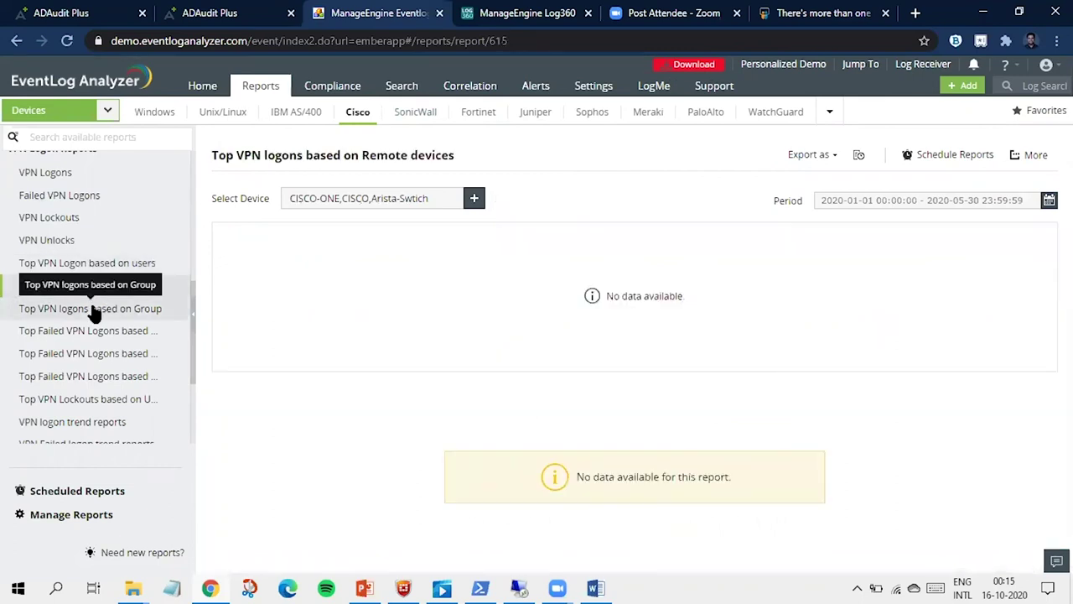
pyautogui.click(95, 312)
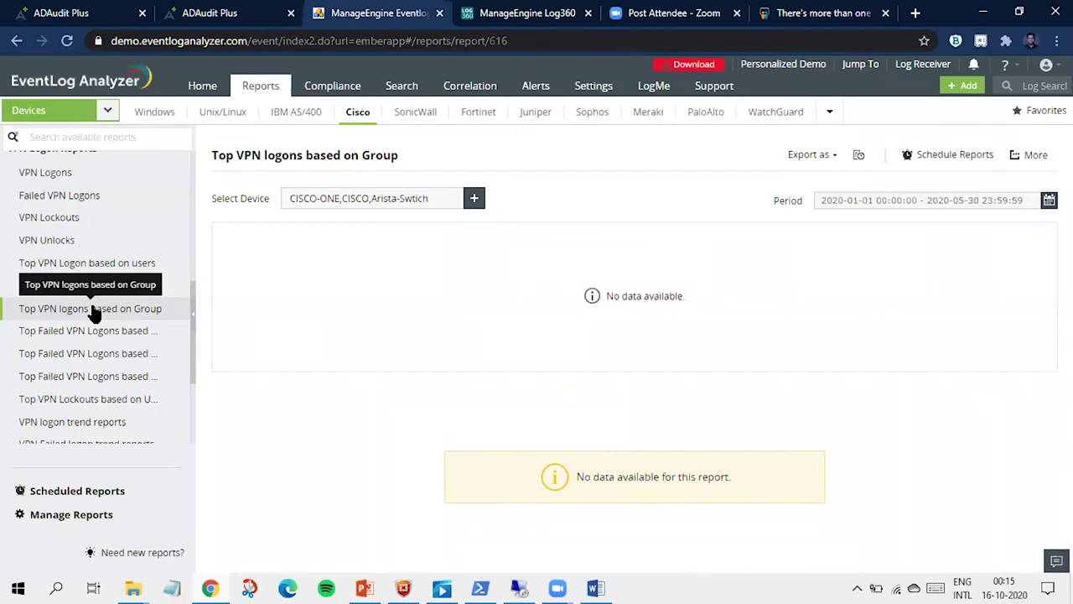
pyautogui.scroll(-2, 93, 343)
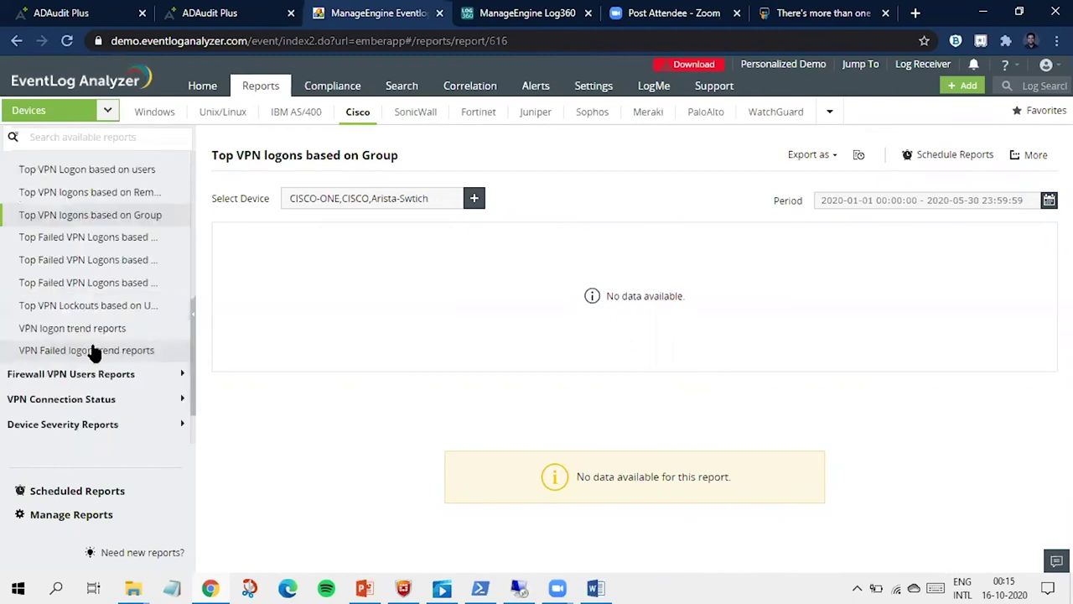
pyautogui.scroll(5, 88, 301)
pyautogui.click(97, 266)
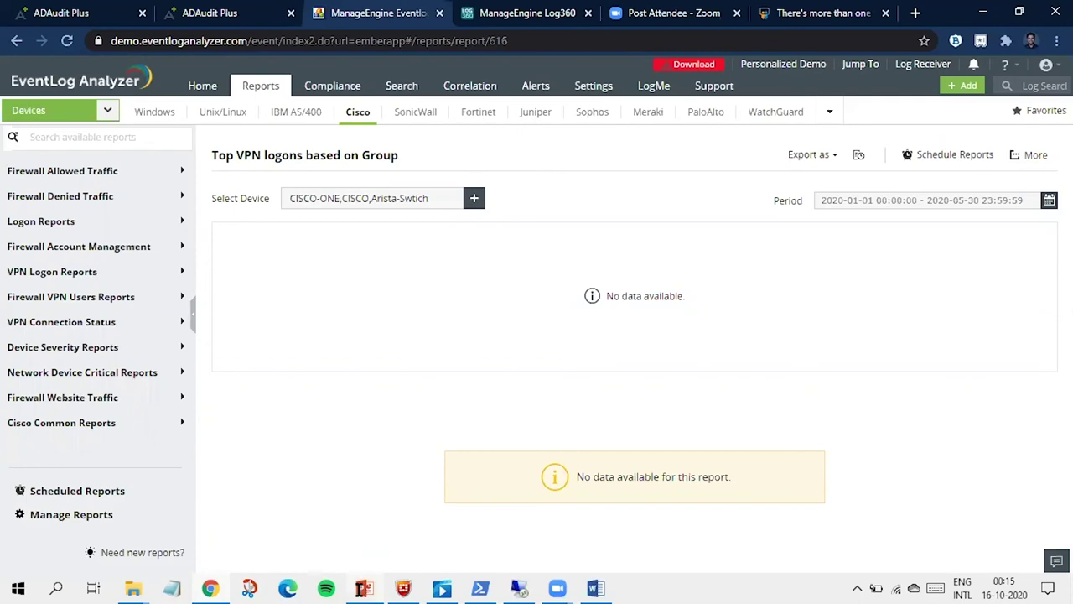
pyautogui.click(365, 588)
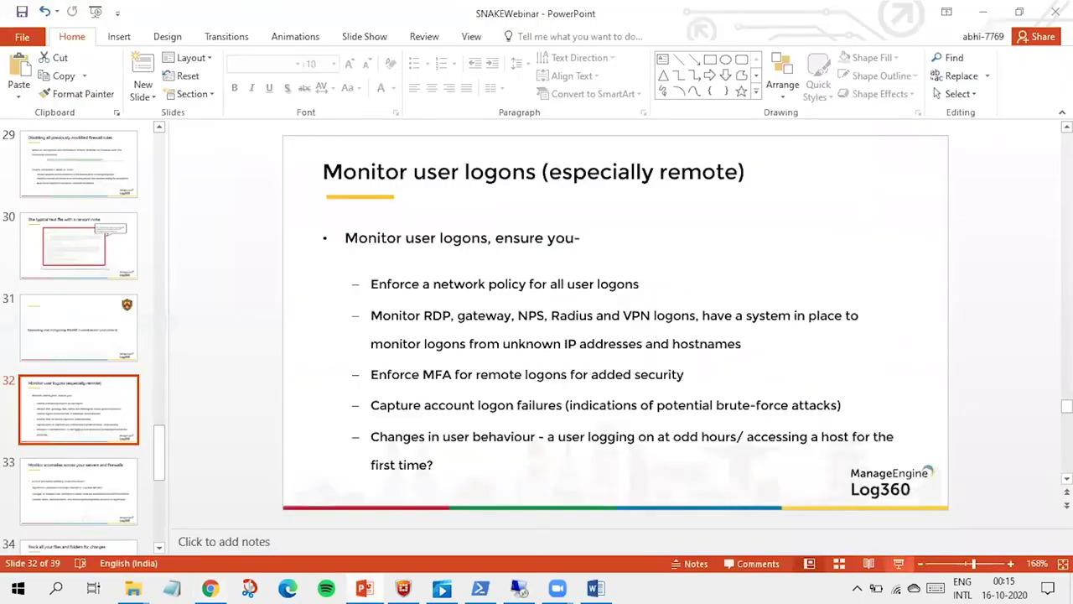
# Step: Present slide 33, 'Monitor anomalies across your servers and firewalls', full screen, then return to the browser
pyautogui.hotkey('shift', 'F5')
pyautogui.press('Right')
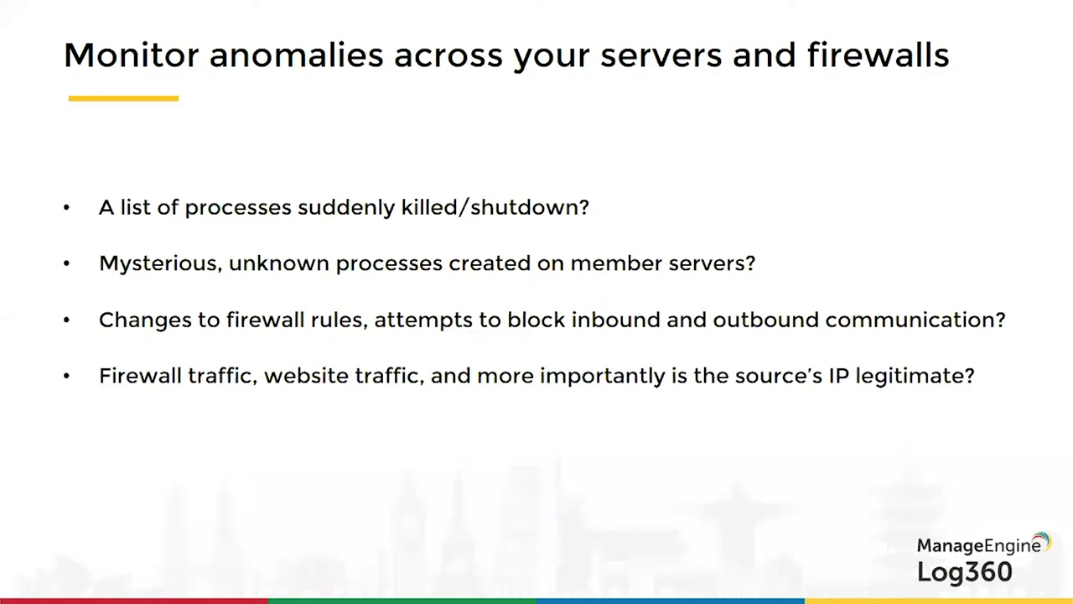
pyautogui.press('Escape')
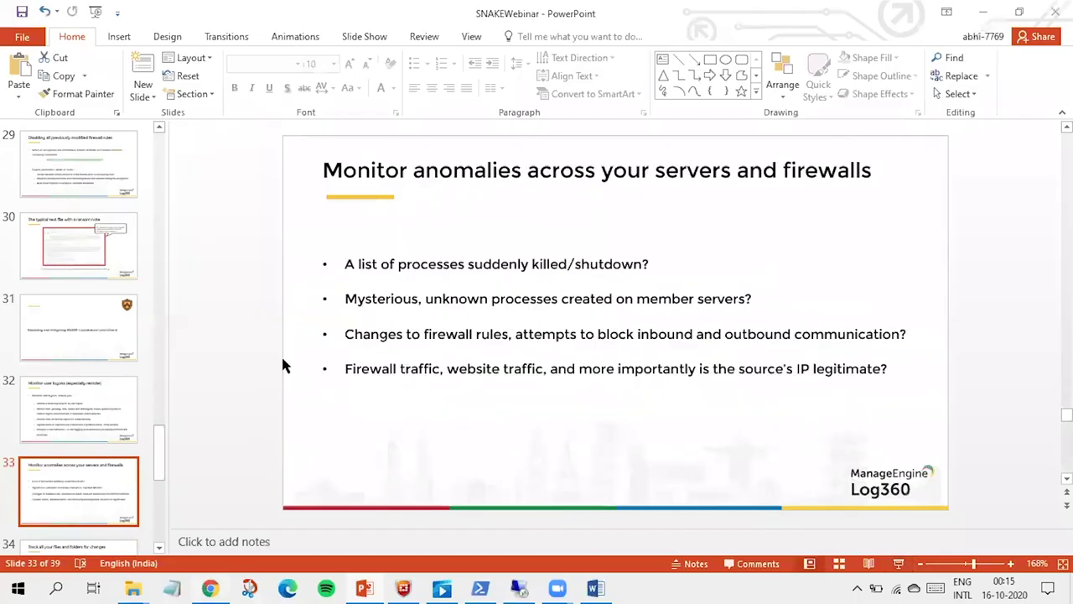
pyautogui.hotkey('alt', 'Tab')
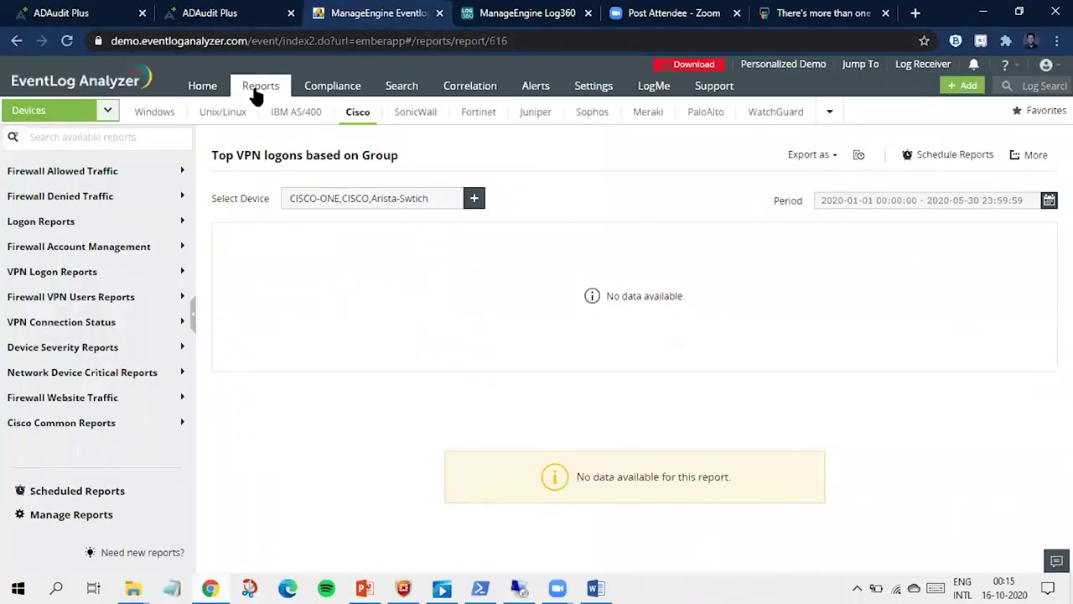
# Step: Go to the Windows device reports and collapse the Windows Events group
pyautogui.click(256, 92)
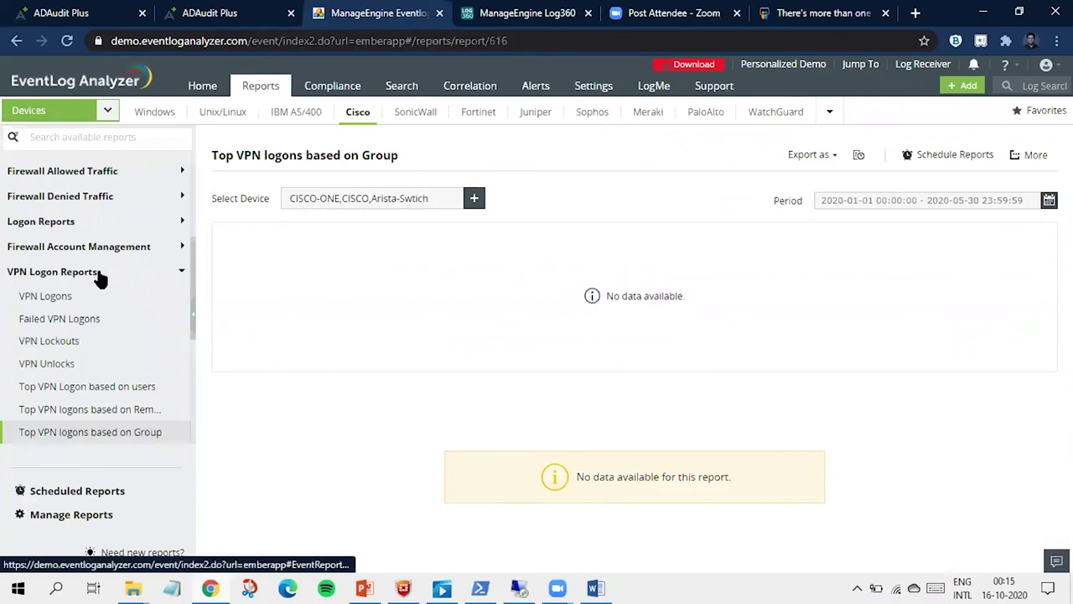
pyautogui.scroll(3, 99, 279)
pyautogui.click(154, 112)
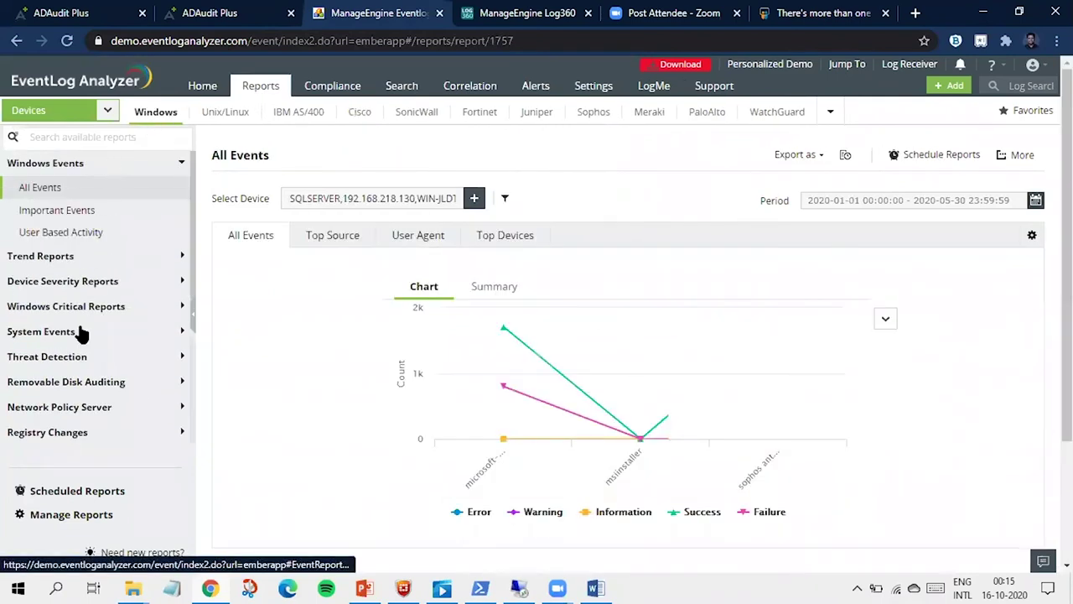
pyautogui.click(95, 163)
# Step: Expand System Events and scroll the report list down to Windows Firewall Auditing
pyautogui.scroll(-2, 99, 251)
pyautogui.scroll(2, 99, 255)
pyautogui.click(99, 261)
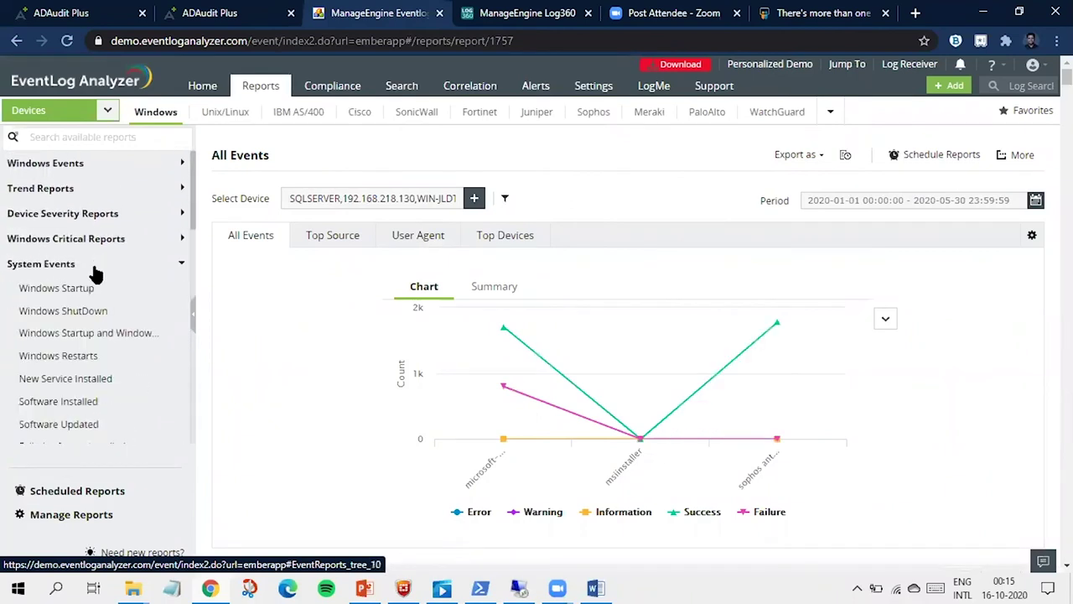
pyautogui.scroll(-4, 95, 360)
pyautogui.scroll(2, 95, 360)
pyautogui.scroll(-2, 95, 358)
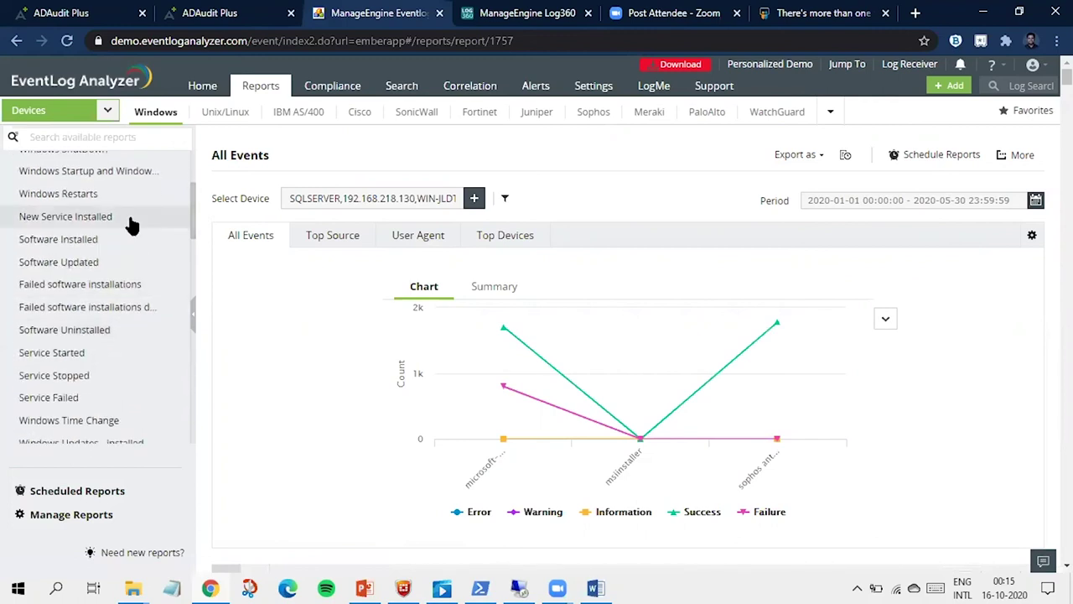
pyautogui.scroll(-1, 92, 362)
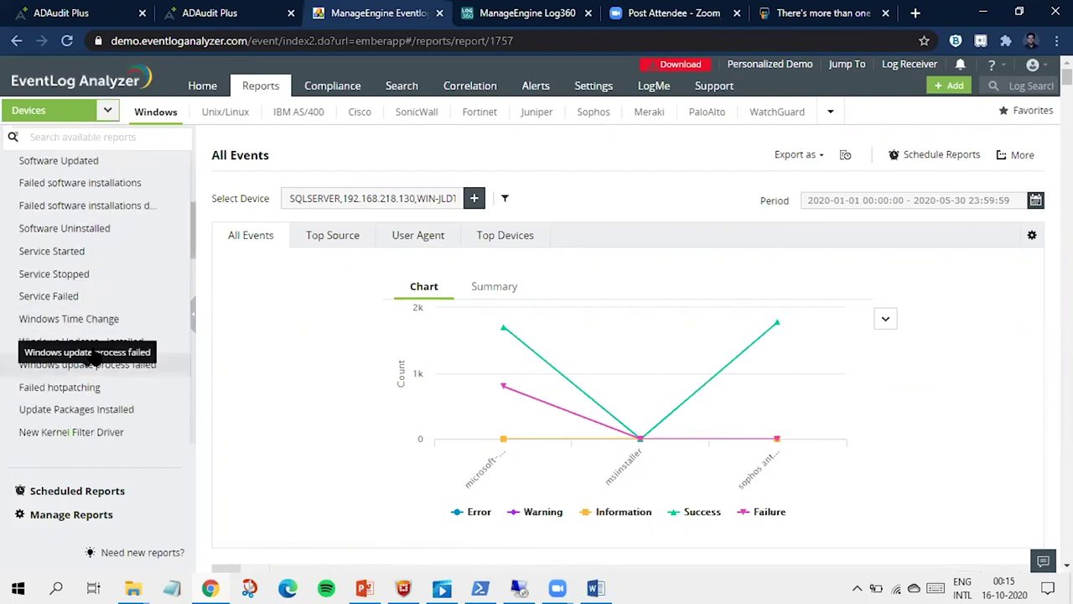
pyautogui.scroll(-1, 93, 359)
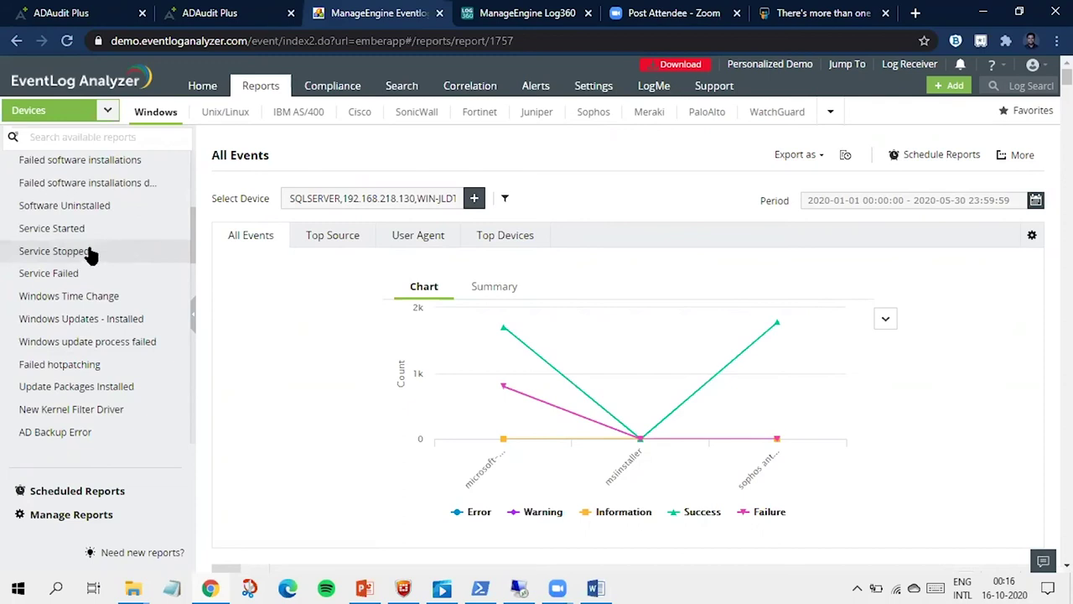
pyautogui.scroll(-1, 114, 270)
pyautogui.scroll(-3, 114, 270)
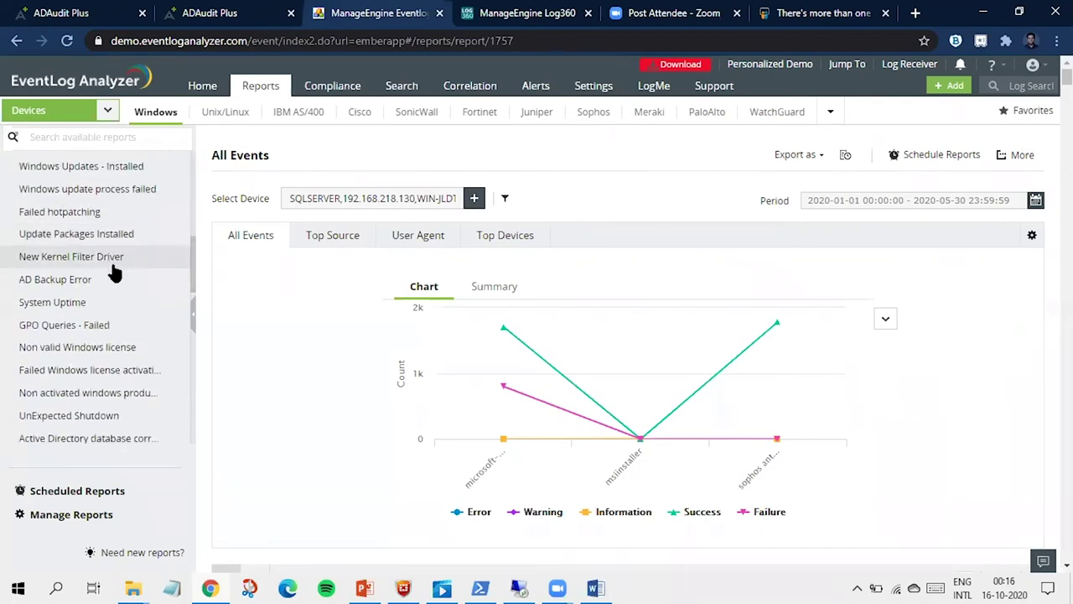
pyautogui.scroll(-5, 114, 270)
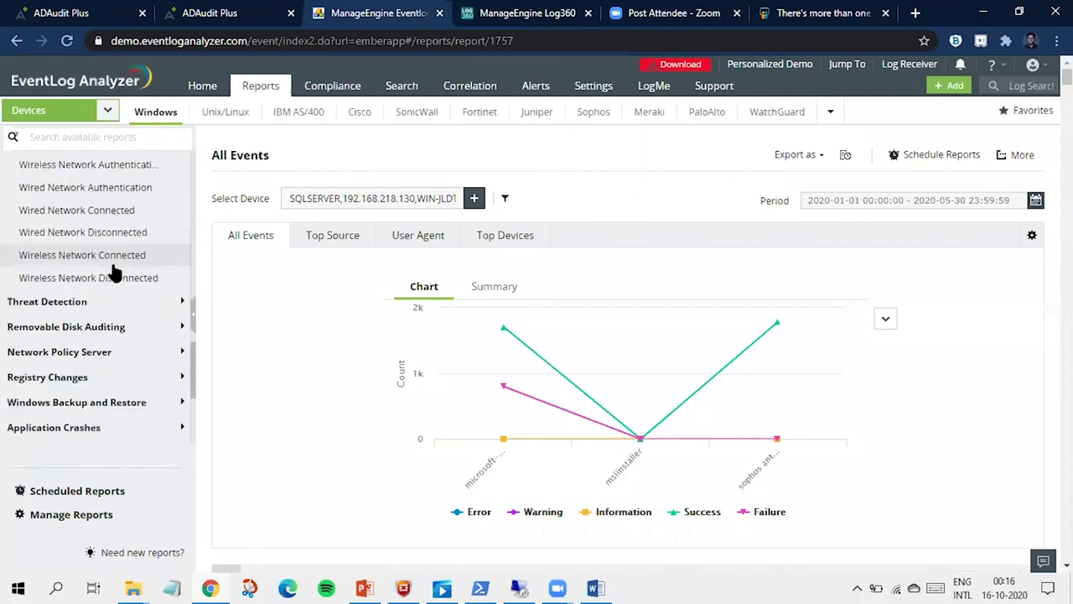
pyautogui.scroll(-3, 114, 270)
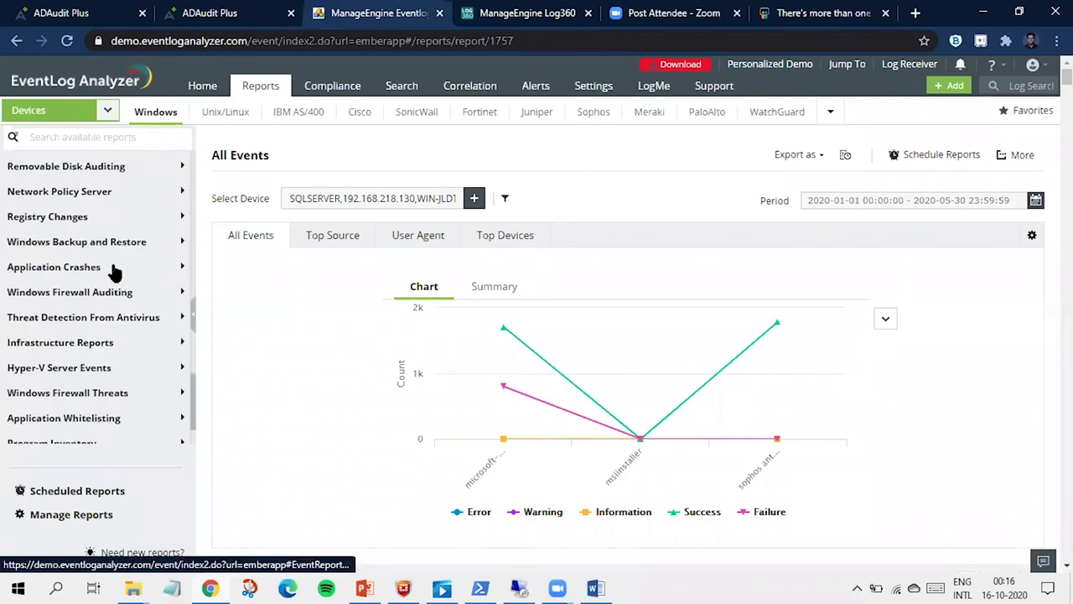
pyautogui.scroll(3, 112, 282)
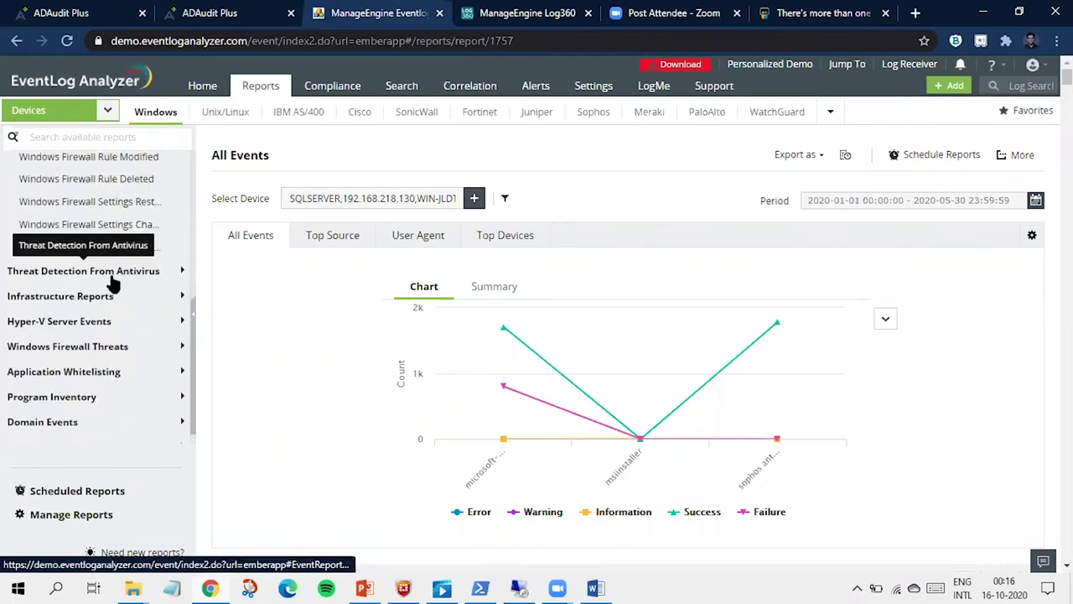
# Step: View the Windows Firewall Rule Added and Rule Deleted reports
pyautogui.click(117, 248)
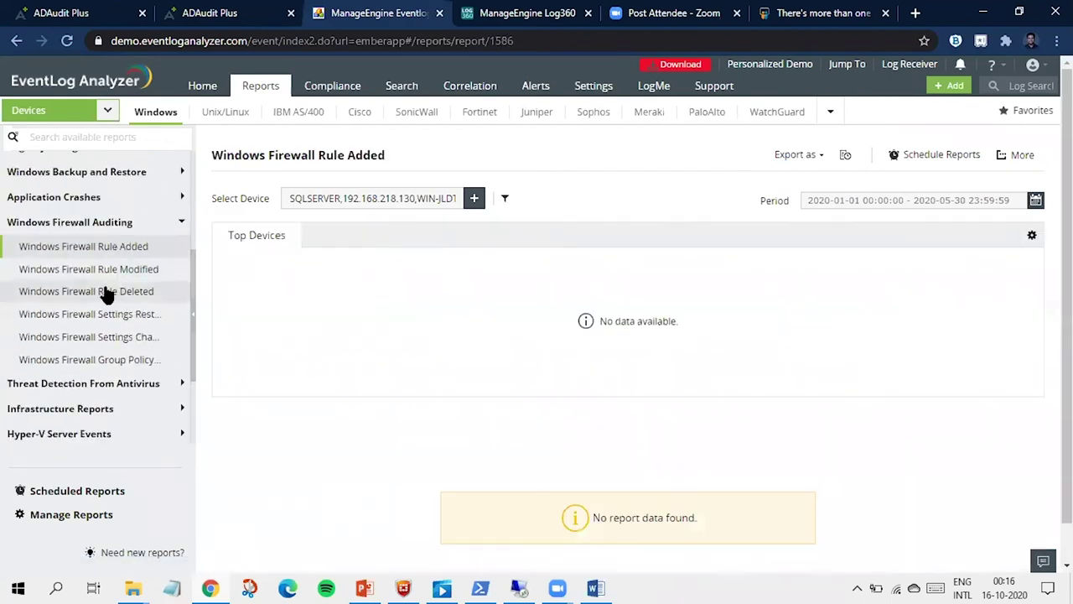
pyautogui.click(107, 291)
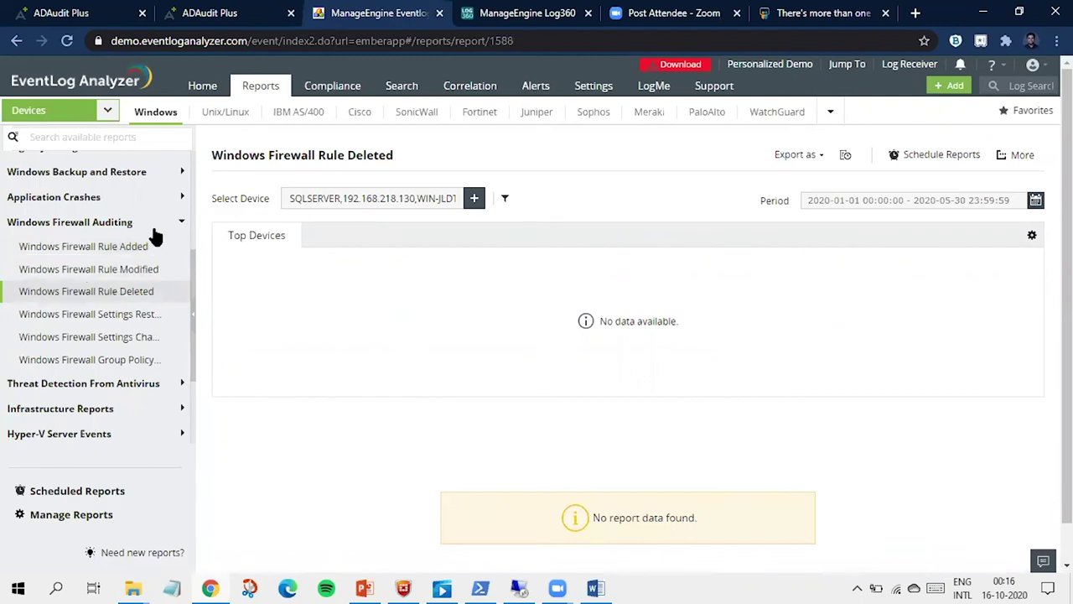
pyautogui.scroll(3, 92, 323)
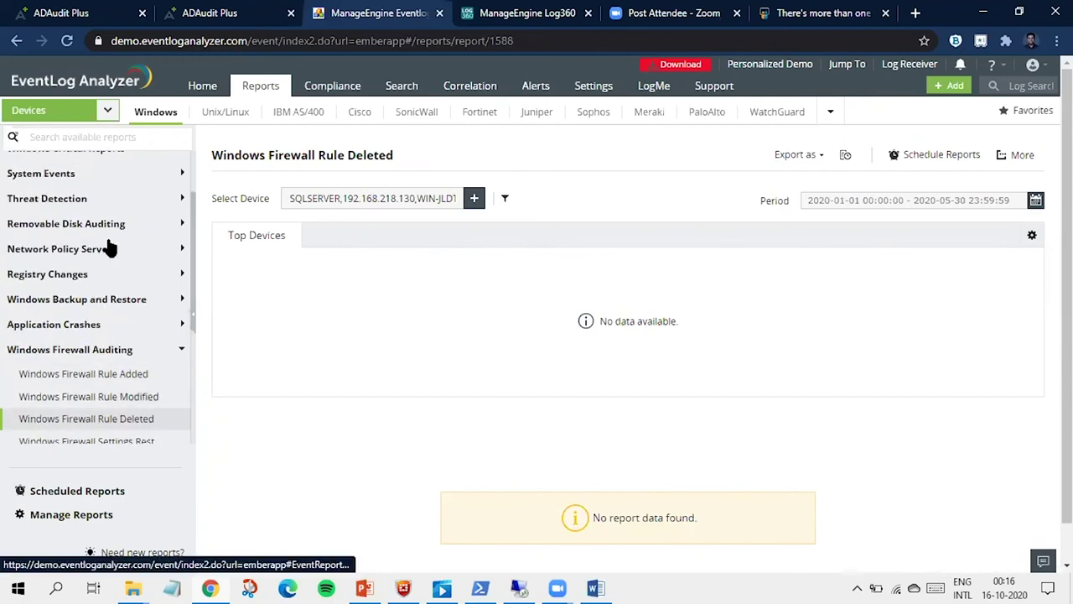
# Step: Expand Network Policy Server and view each report, ending on Discarded requests for users
pyautogui.click(102, 248)
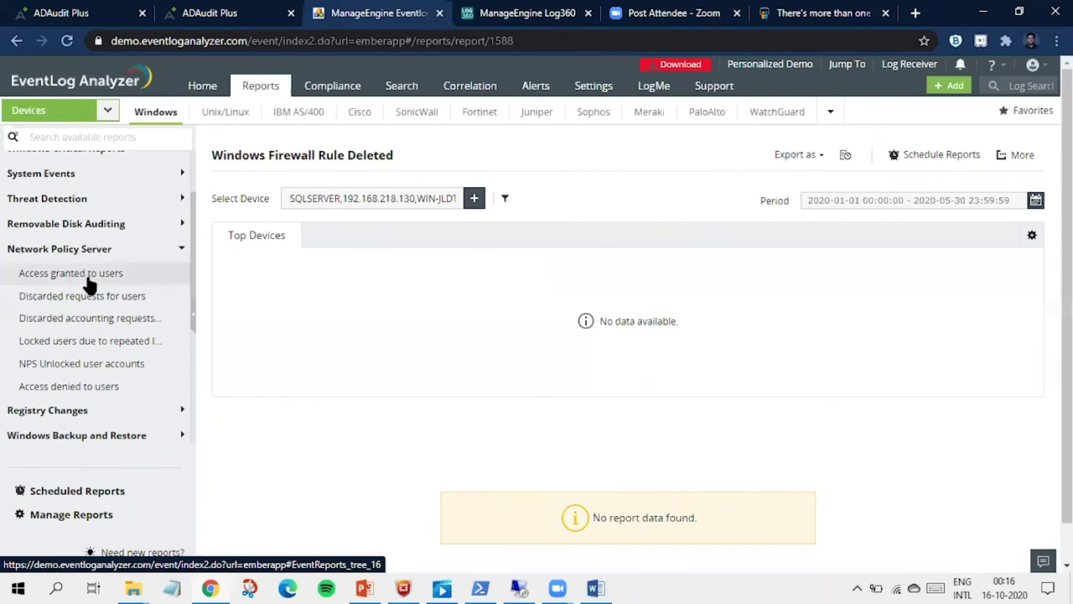
pyautogui.click(83, 277)
pyautogui.click(89, 298)
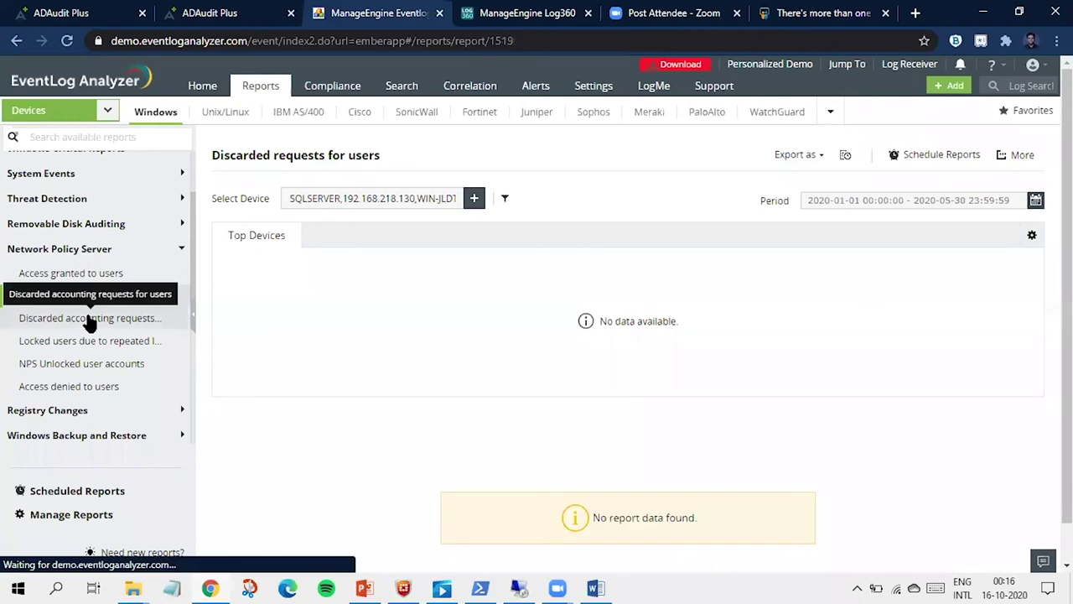
pyautogui.click(88, 321)
pyautogui.click(87, 342)
pyautogui.click(88, 369)
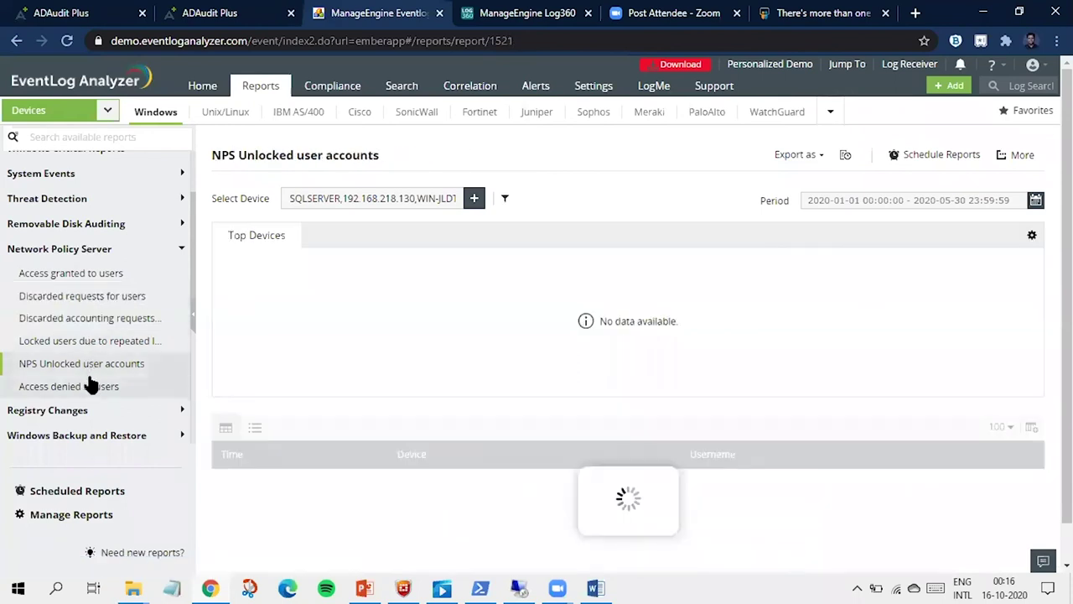
pyautogui.click(88, 384)
pyautogui.click(101, 277)
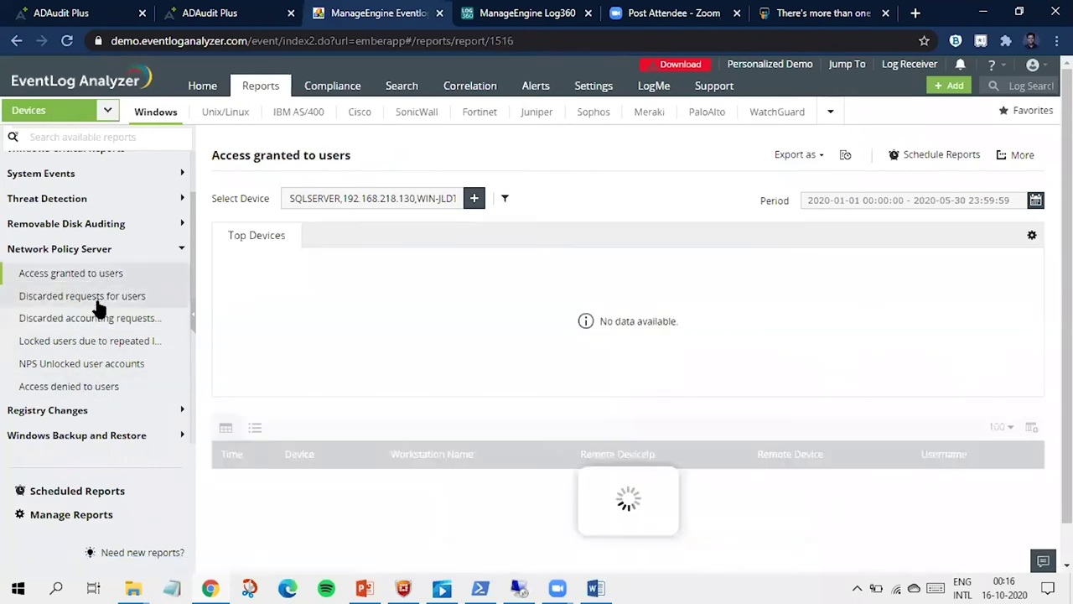
pyautogui.click(101, 298)
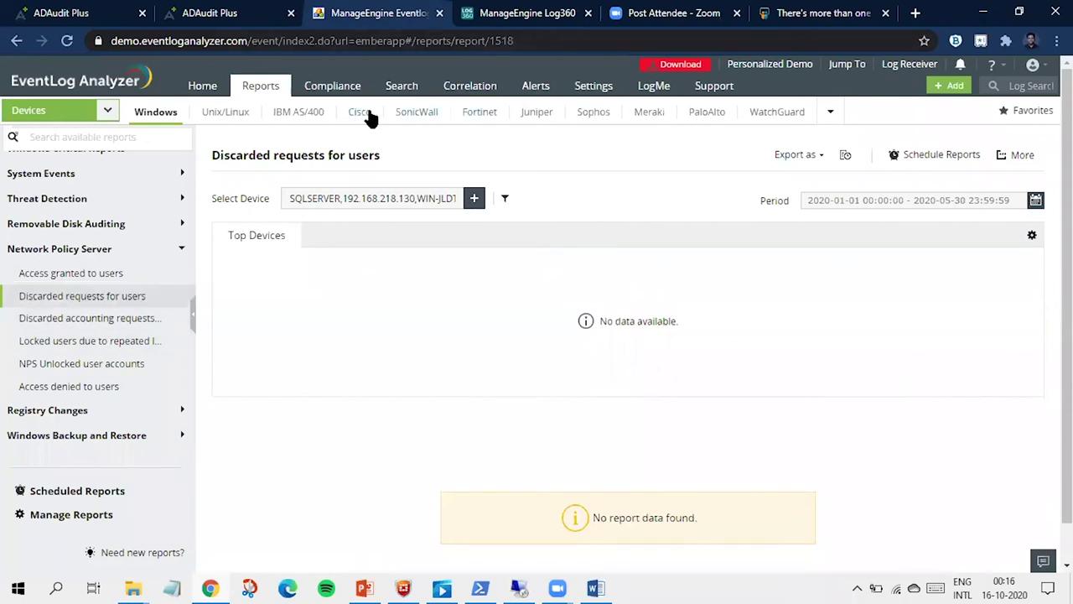
pyautogui.click(367, 115)
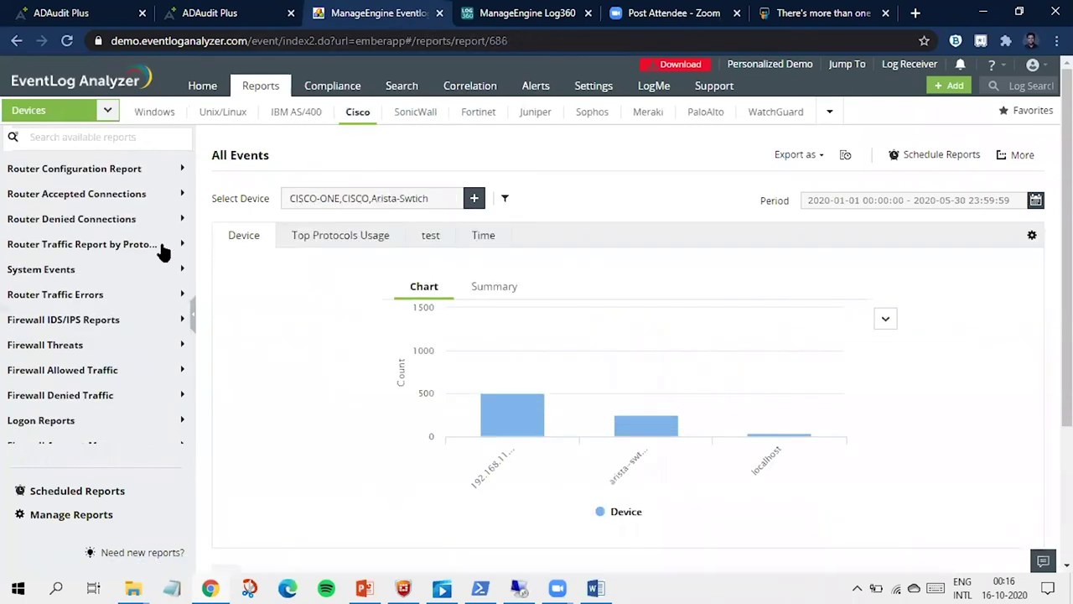
# Step: Review Cisco Allowed Traffic, Top Traffic based on Source and Destination reports, then return to PowerPoint
pyautogui.scroll(2, 166, 251)
pyautogui.scroll(1, 163, 251)
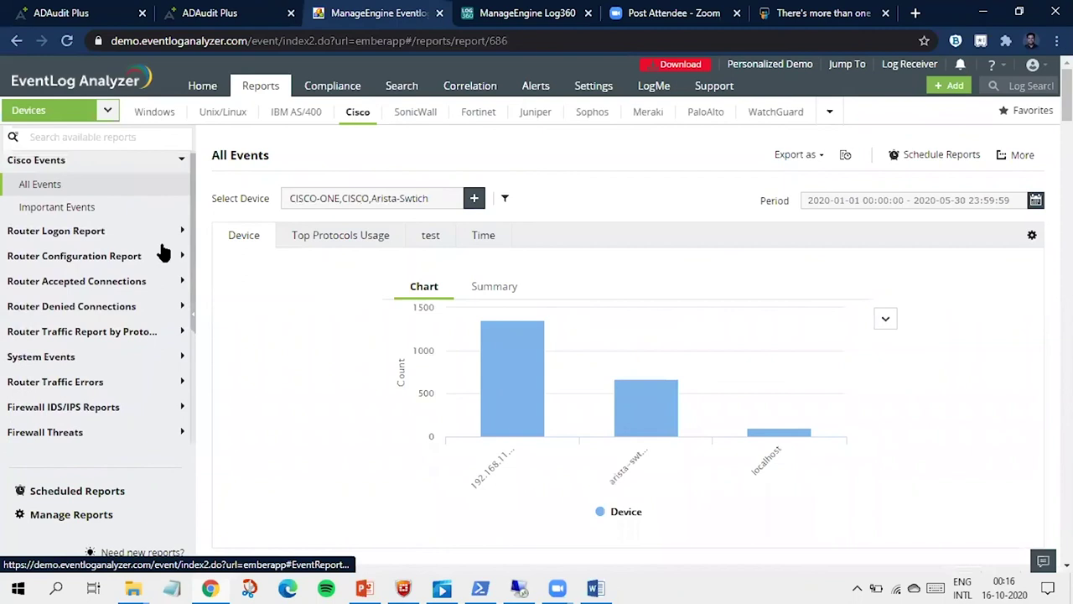
pyautogui.scroll(-5, 164, 252)
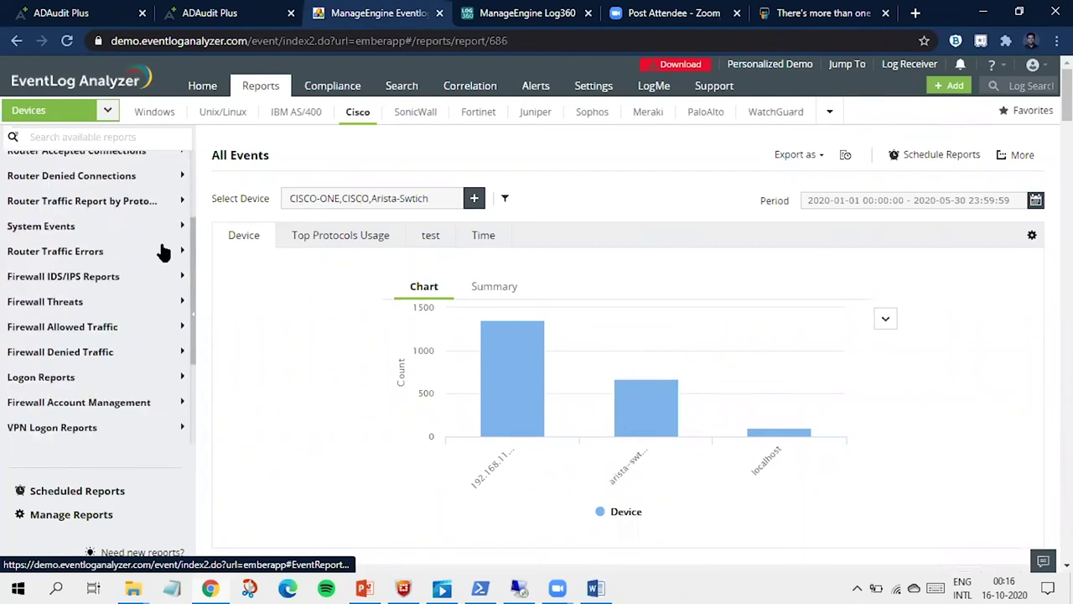
pyautogui.click(120, 274)
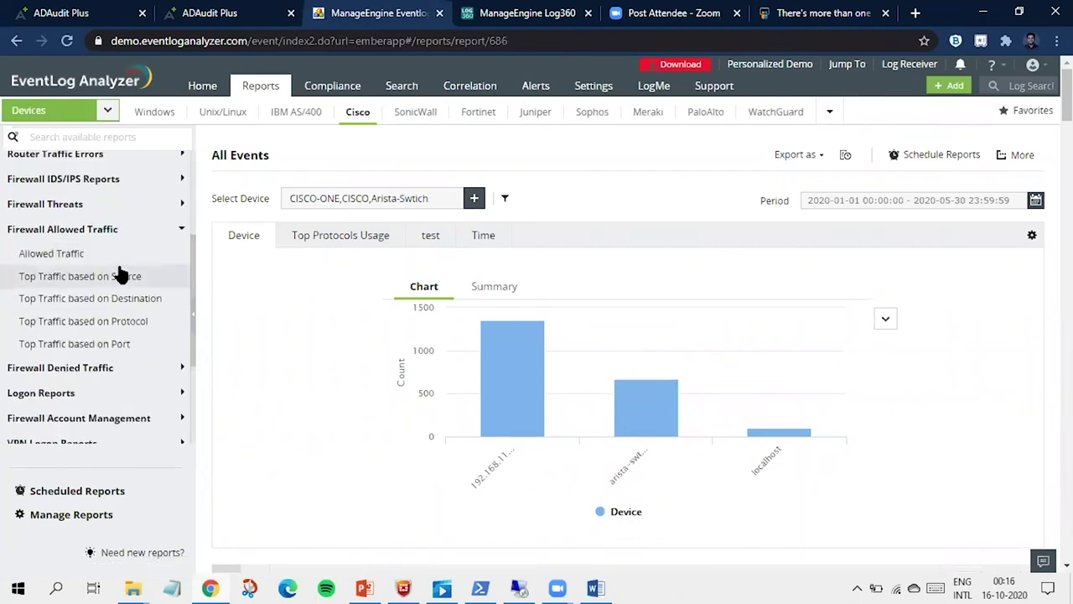
pyautogui.click(119, 254)
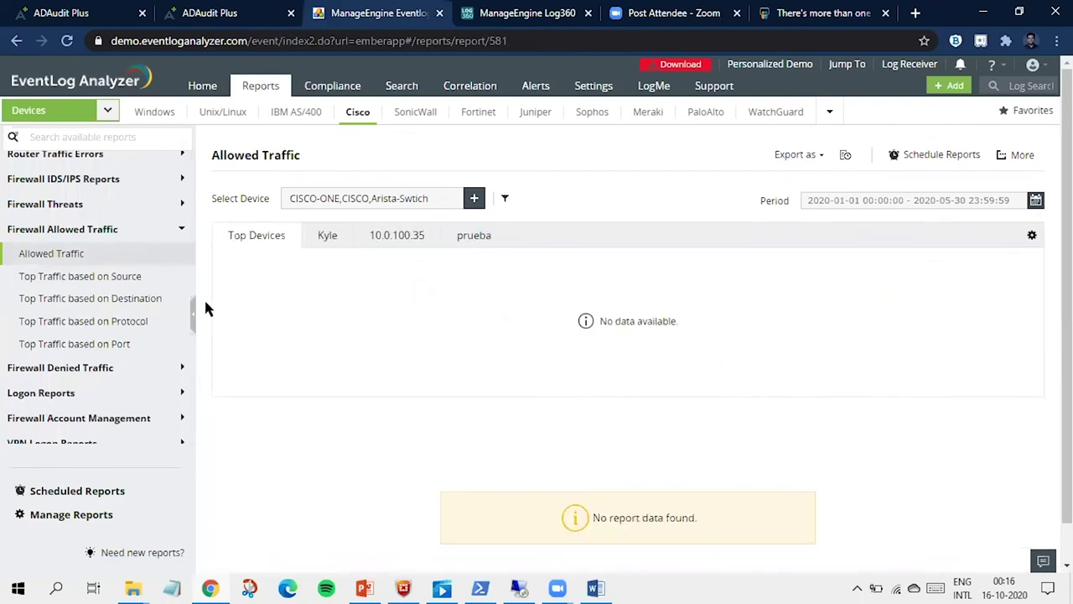
pyautogui.click(130, 279)
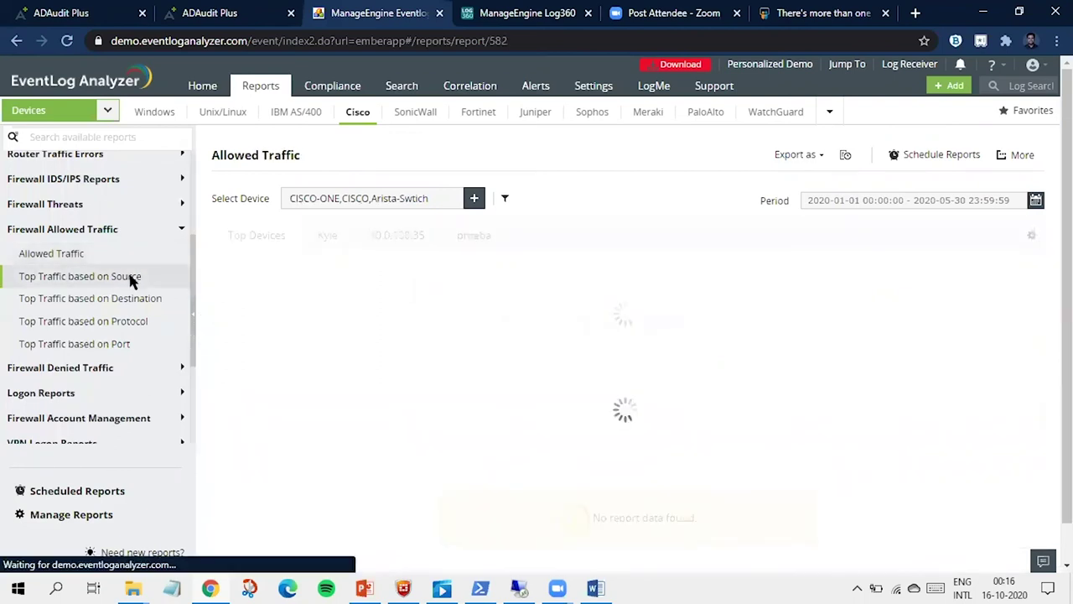
pyautogui.click(172, 299)
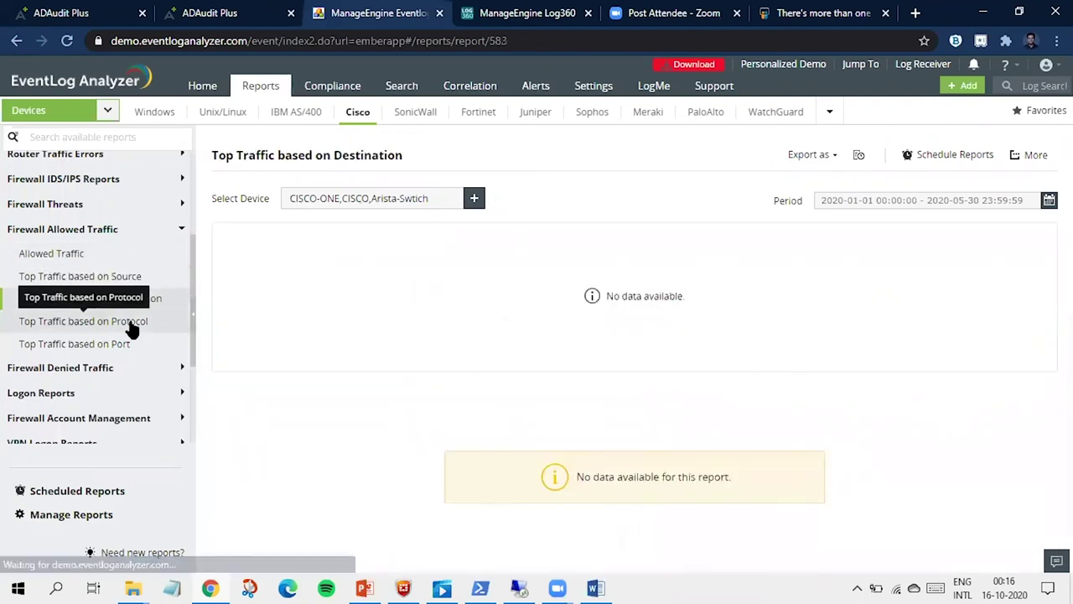
pyautogui.scroll(-1, 177, 307)
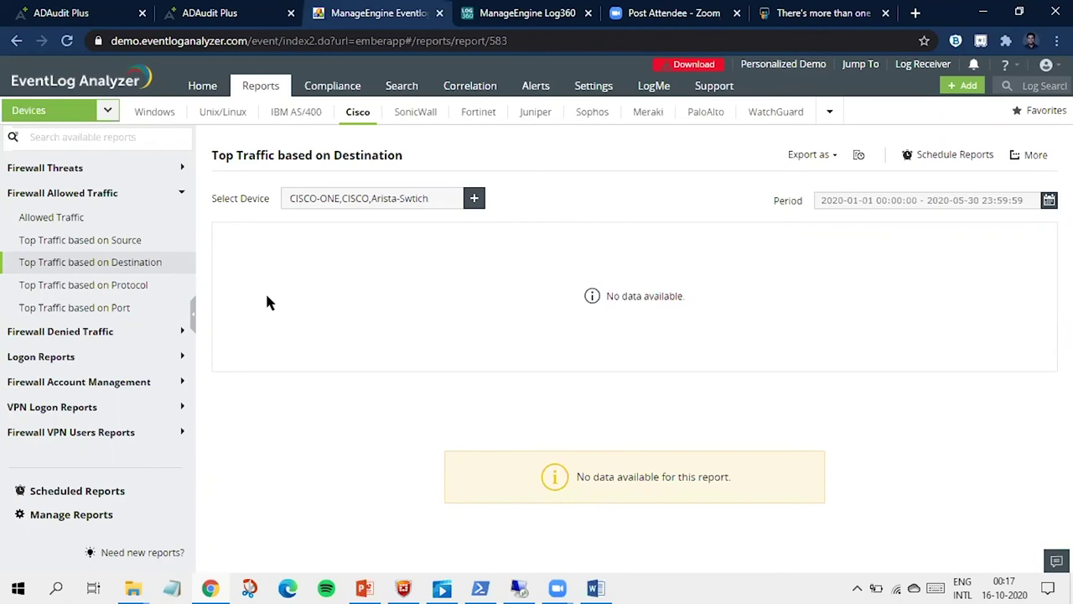
pyautogui.click(365, 588)
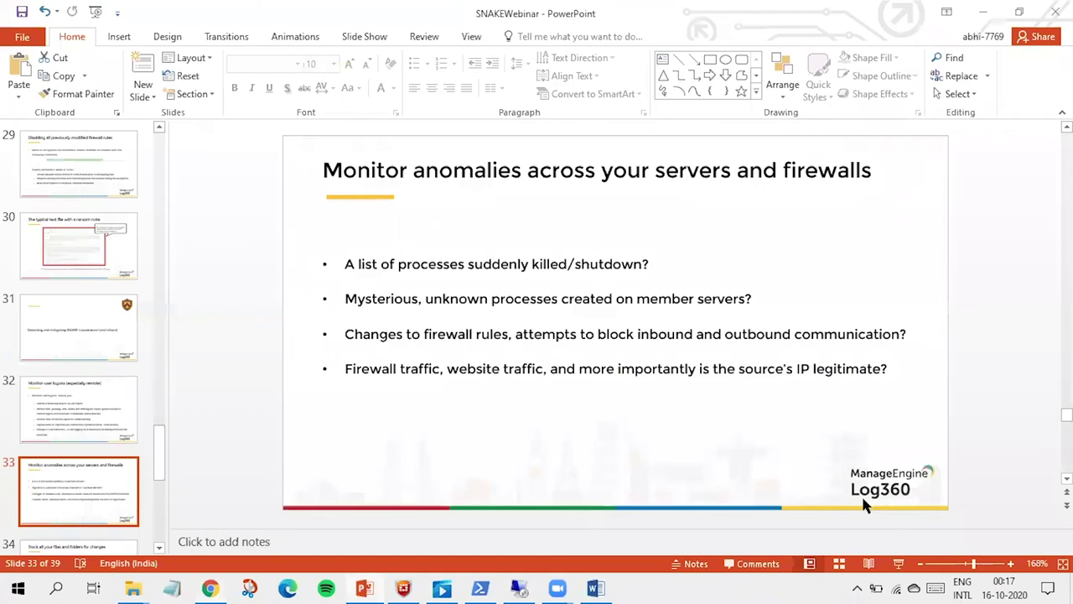
# Step: Present the firewall-anomalies and file-tracking slides, then go back to ADAudit Plus's Alert Profiles page
pyautogui.click(898, 564)
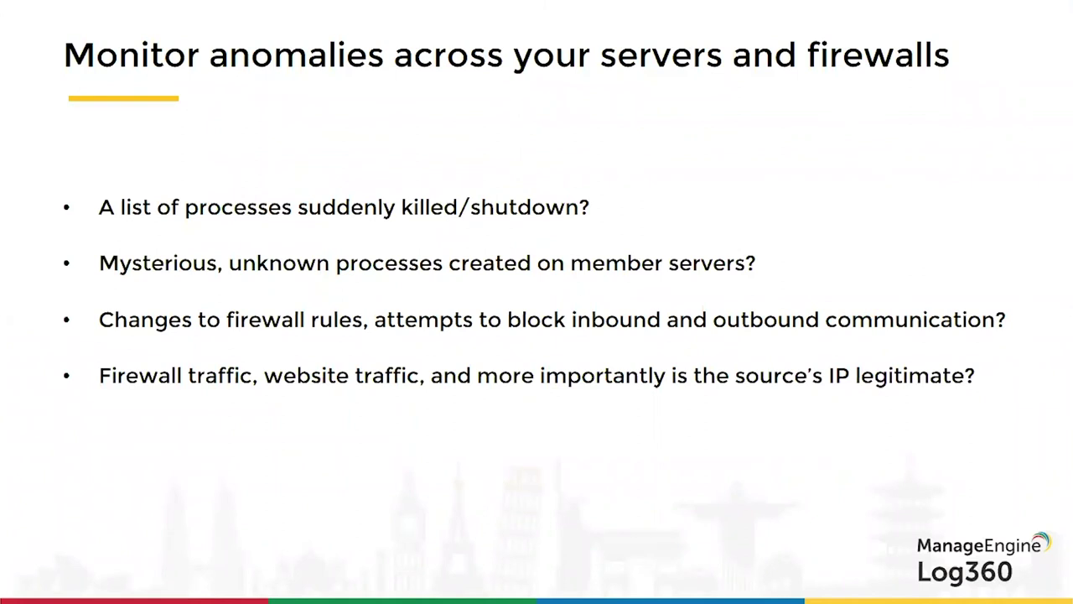
pyautogui.press('Right')
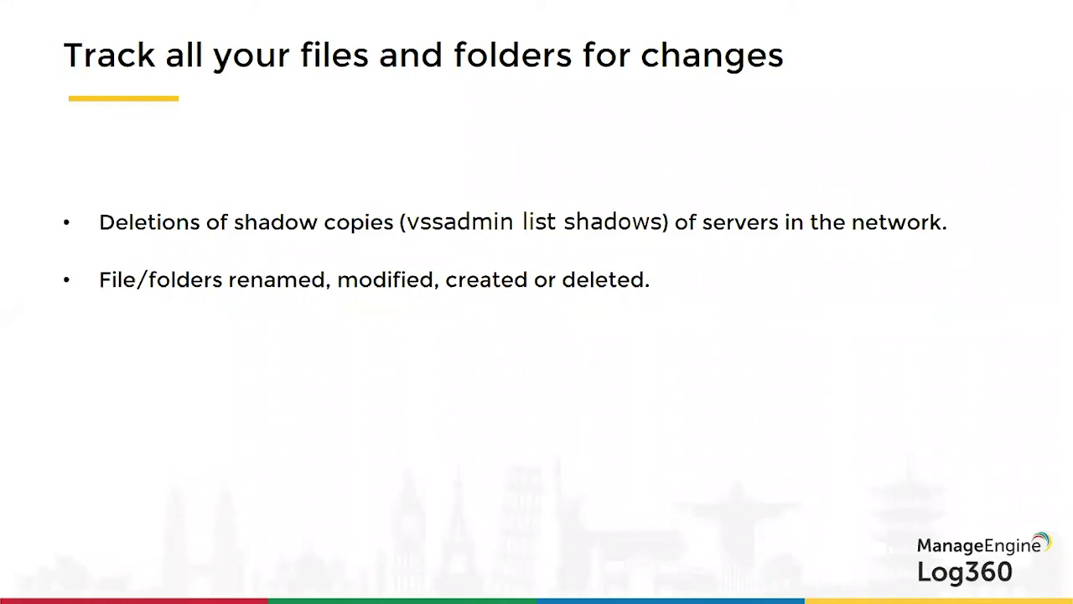
pyautogui.press('Escape')
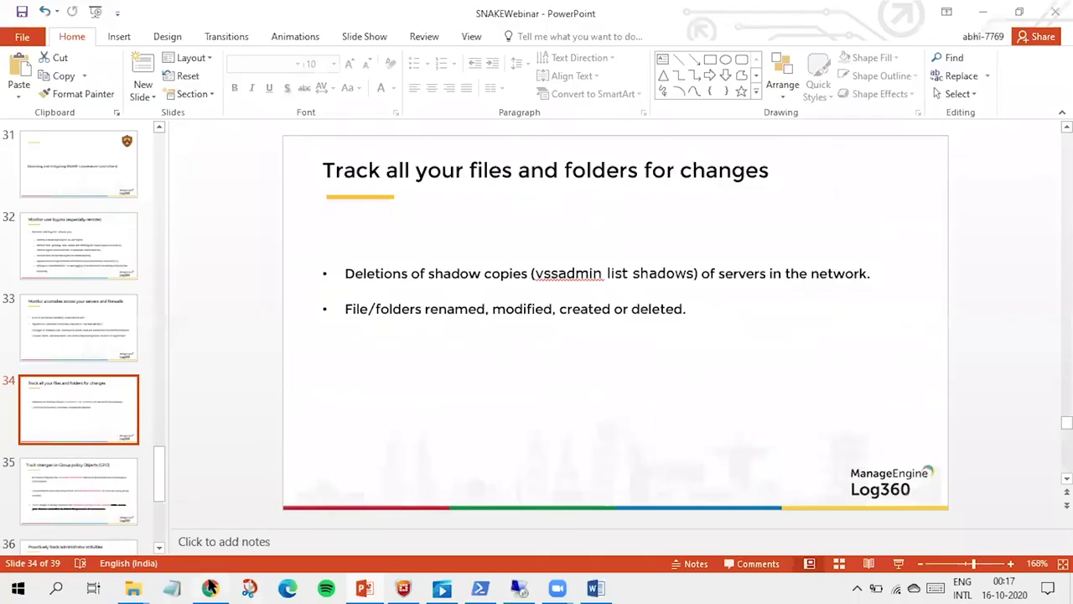
pyautogui.click(211, 587)
pyautogui.click(214, 17)
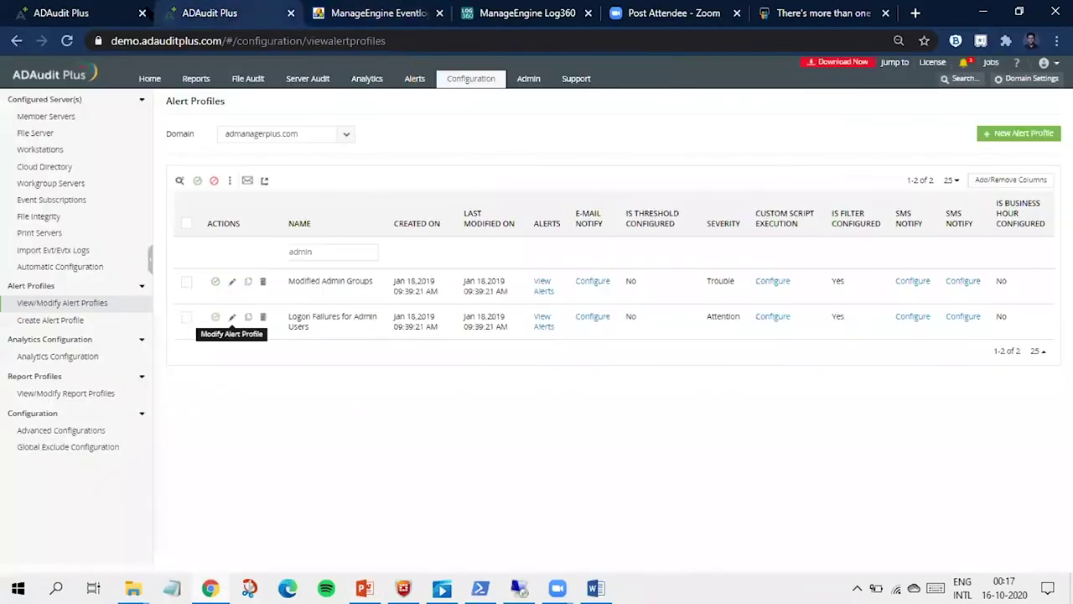
# Step: Open the File Audit dashboard and its reports list, then the Configuration tab's Alert Profiles list
pyautogui.click(117, 13)
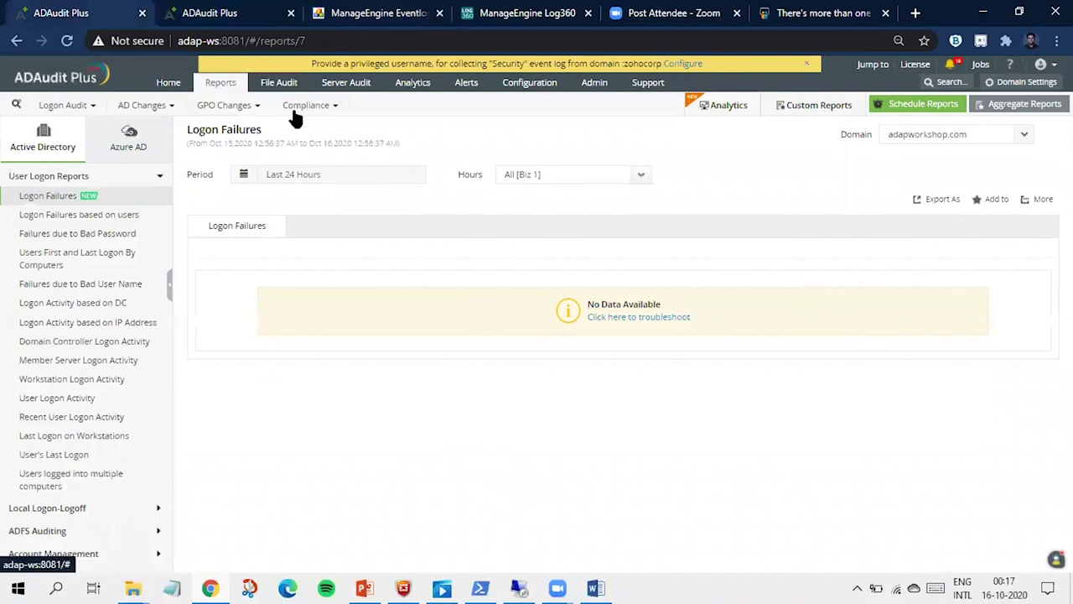
pyautogui.click(294, 82)
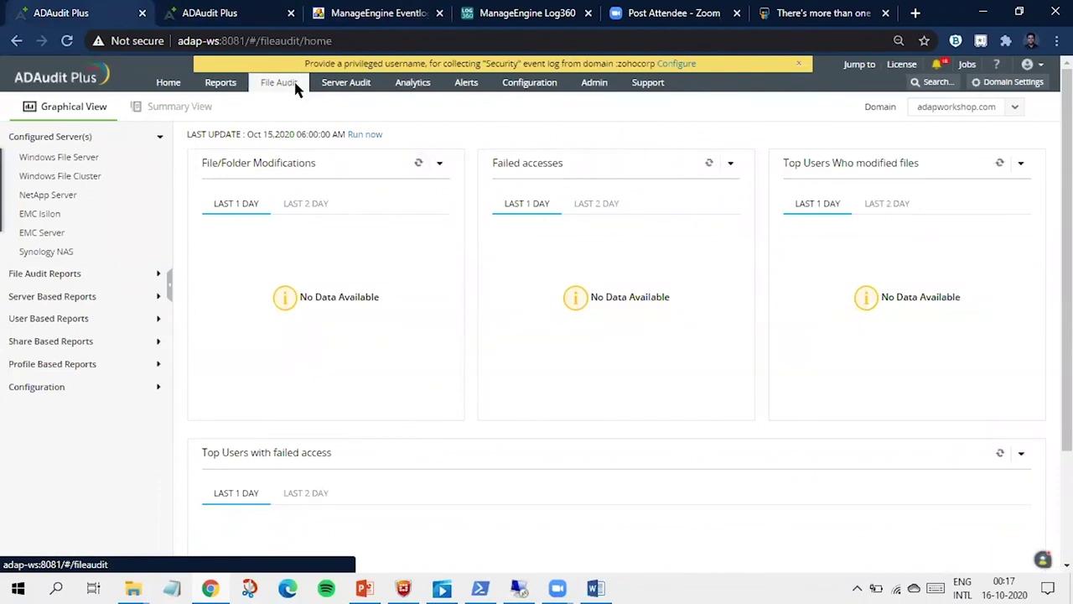
pyautogui.click(87, 273)
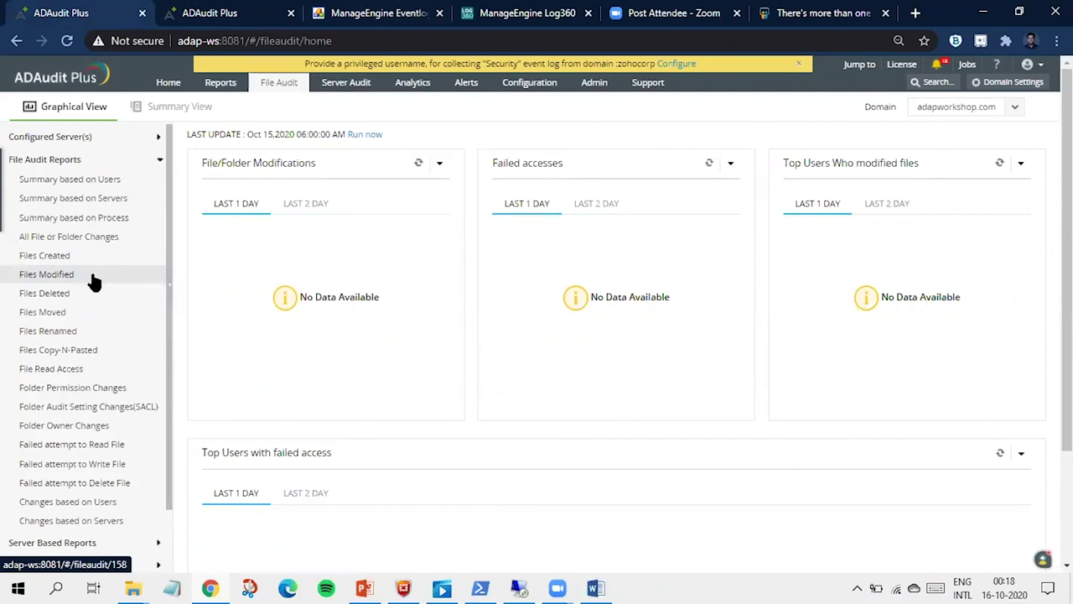
pyautogui.scroll(-1, 94, 283)
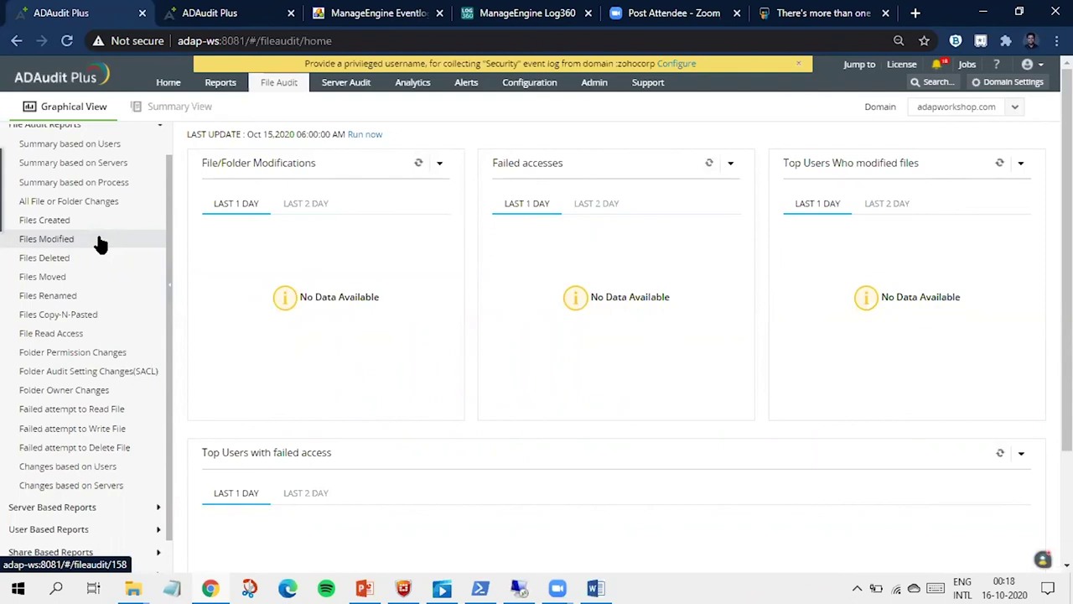
pyautogui.click(537, 79)
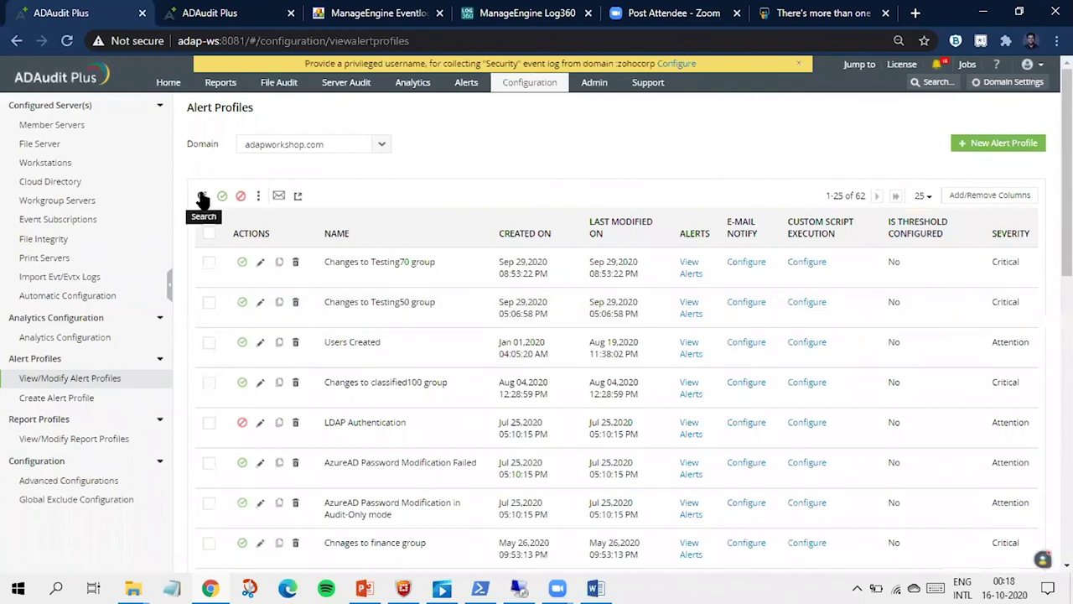
# Step: Filter the alert profile list by name with 'file'
pyautogui.click(202, 197)
pyautogui.click(387, 260)
pyautogui.write('file')
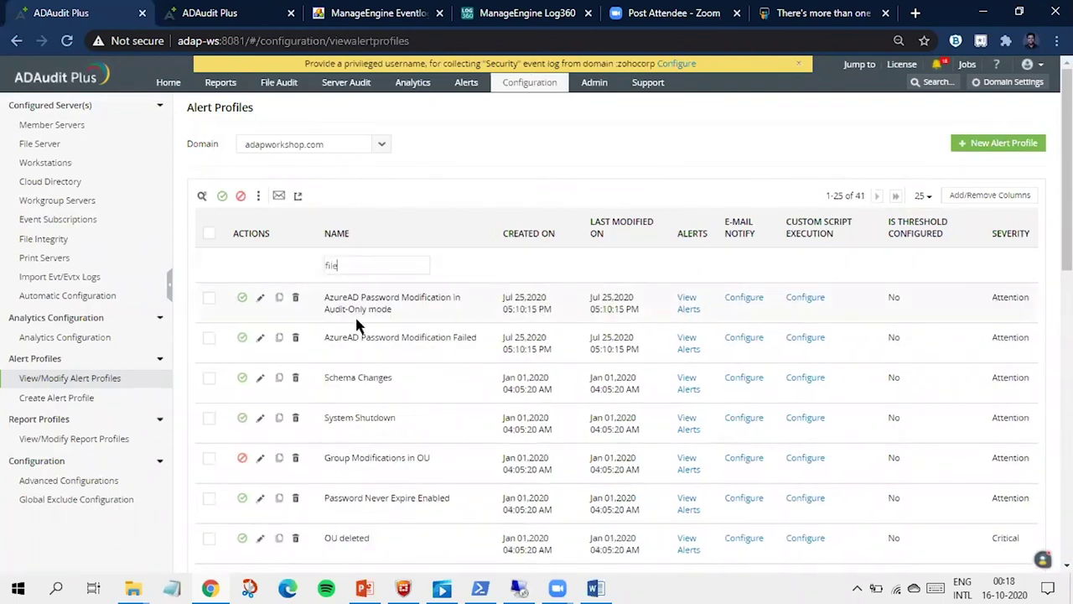
pyautogui.scroll(-3, 356, 326)
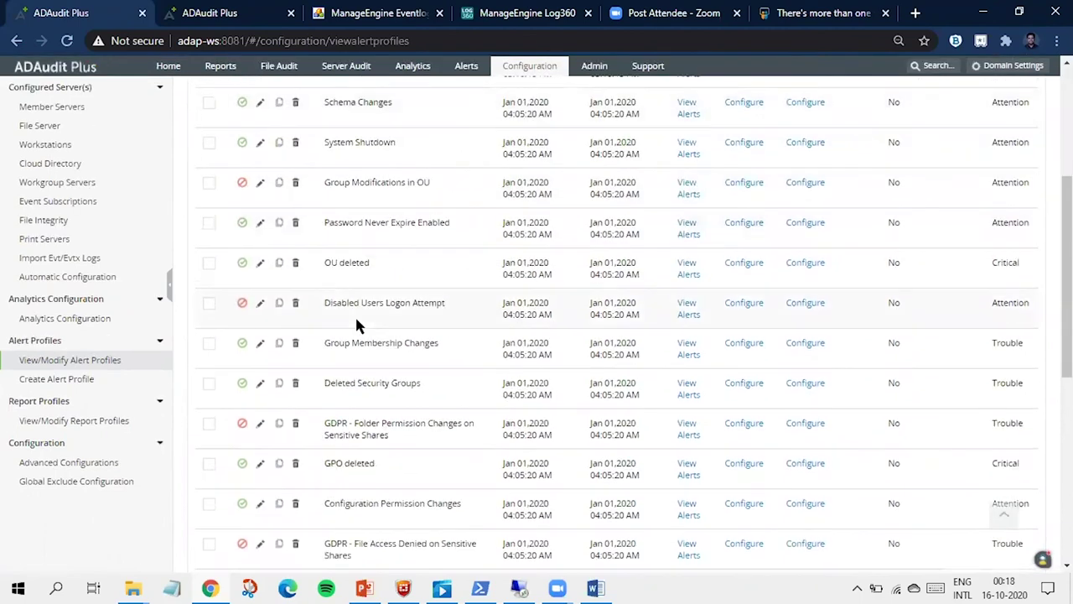
pyautogui.scroll(3, 356, 319)
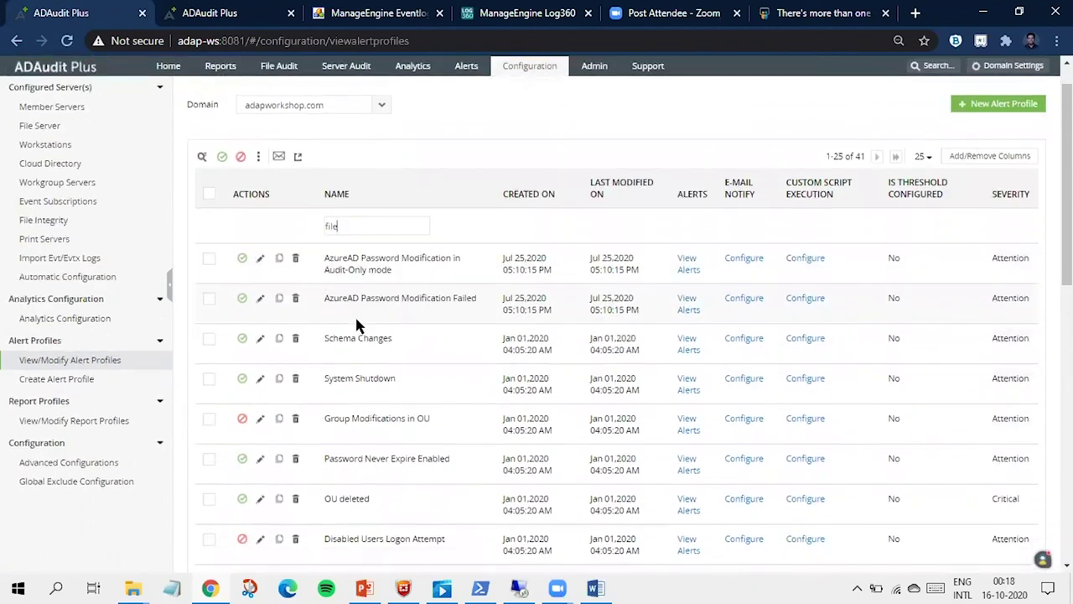
# Step: Edit the Schema Changes profile and enable Execute Script under Threshold Based Alerts, leaving SMS off
pyautogui.click(260, 338)
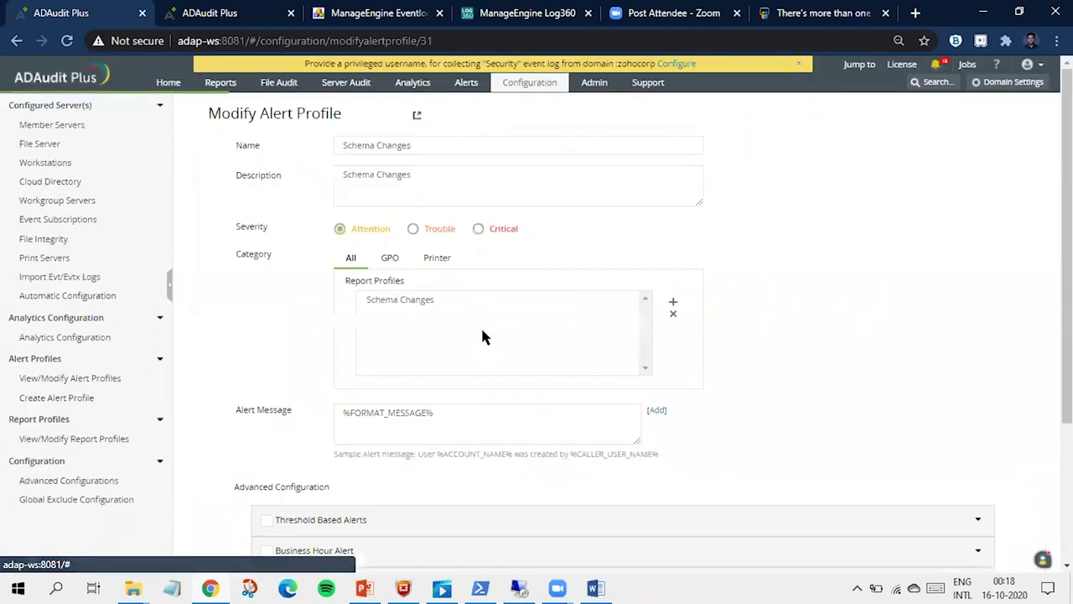
pyautogui.scroll(-3, 482, 335)
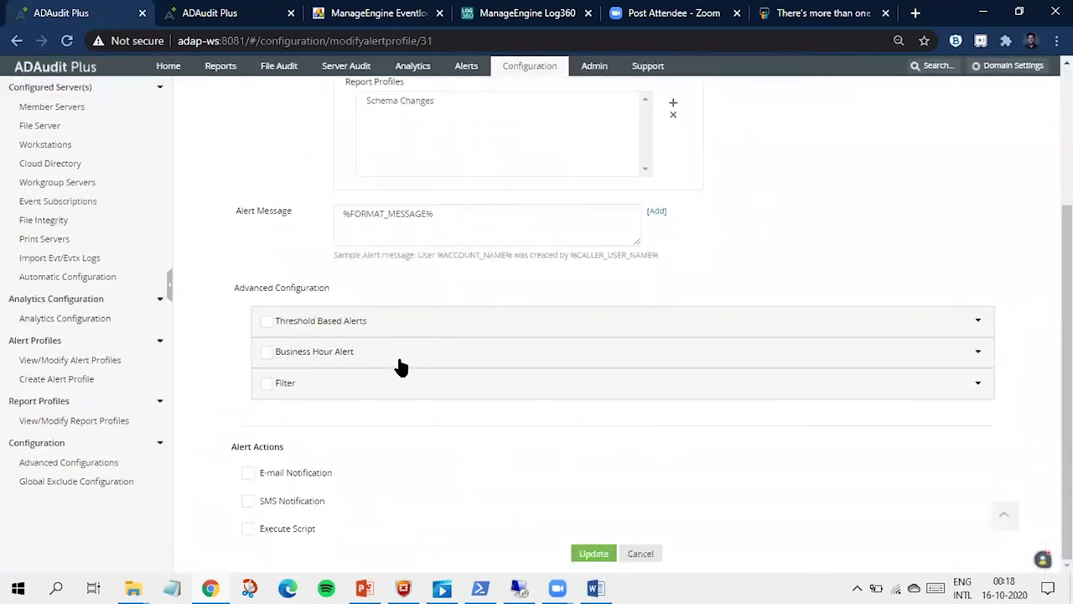
pyautogui.click(400, 361)
pyautogui.click(403, 327)
pyautogui.scroll(-1, 406, 334)
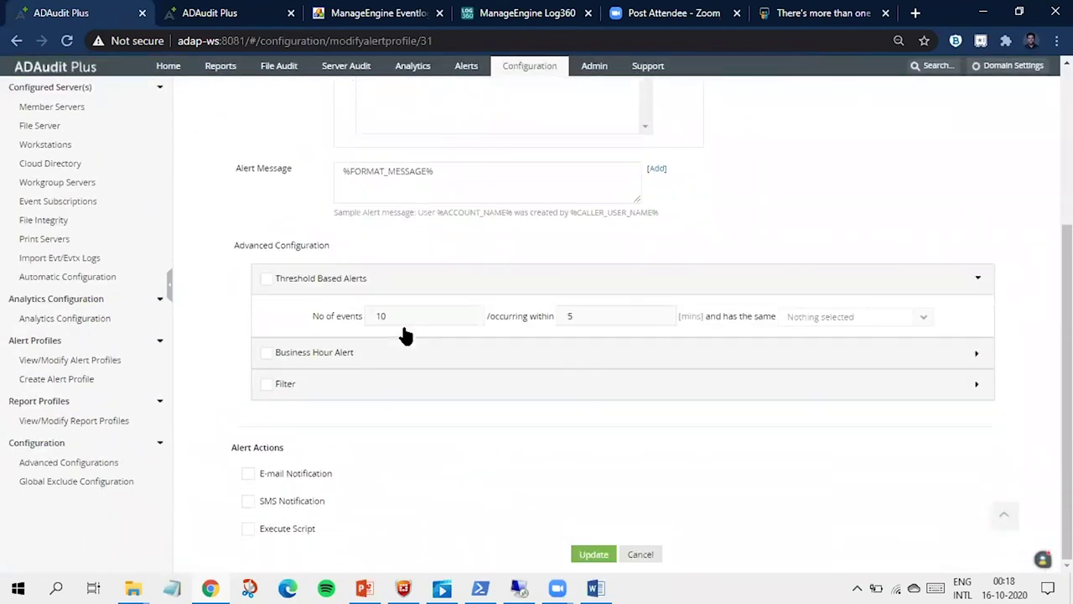
pyautogui.click(247, 501)
pyautogui.click(248, 501)
pyautogui.click(249, 529)
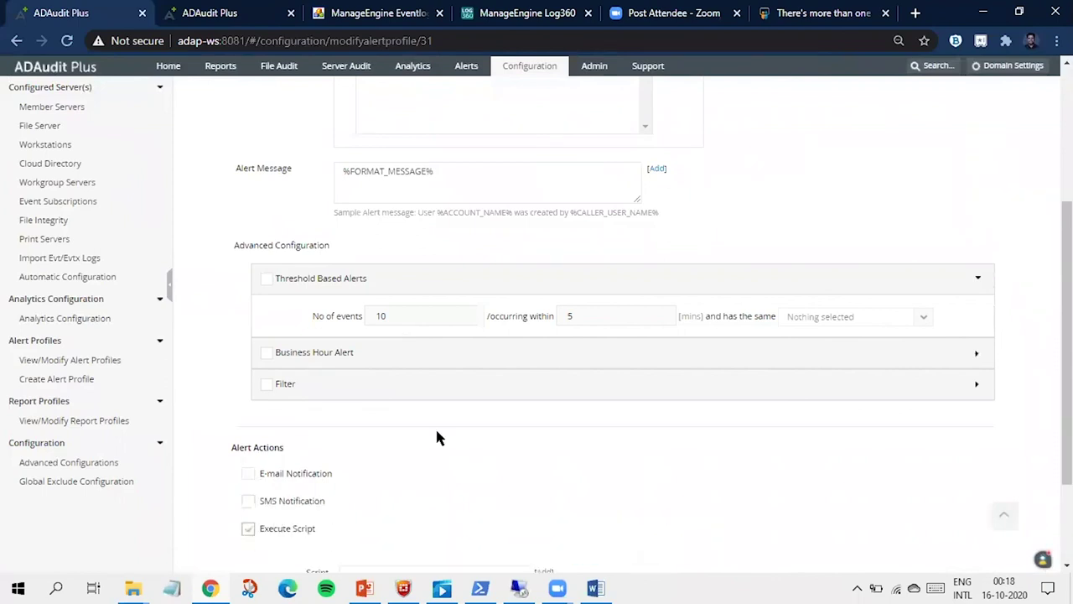
# Step: Start entering the script location, then bring the PowerPoint slide deck to the front
pyautogui.click(422, 437)
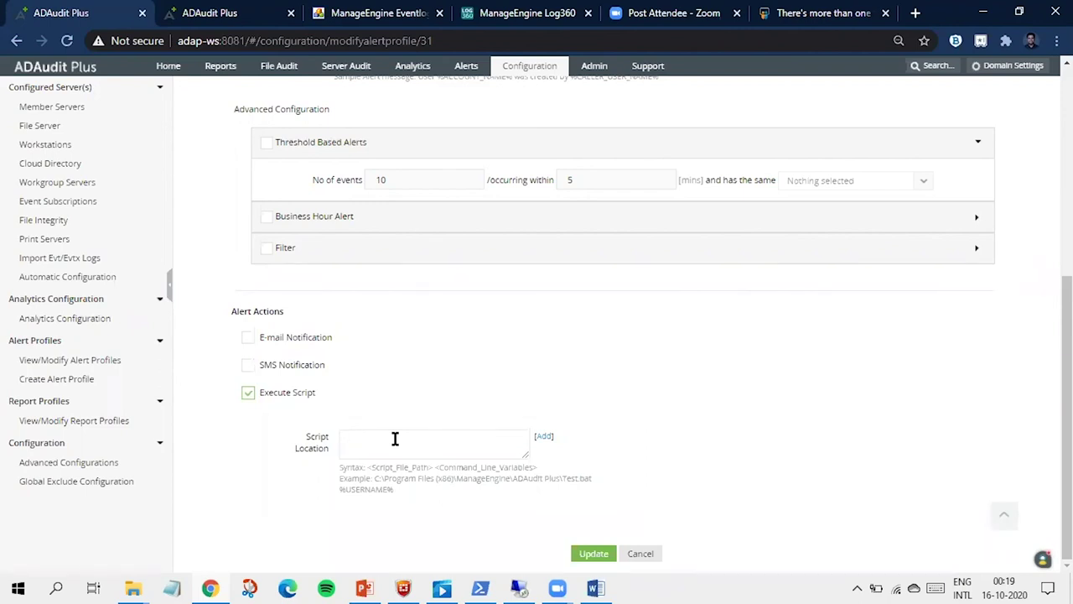
pyautogui.moveTo(275, 394); pyautogui.dragTo(306, 401)
pyautogui.click(410, 398)
pyautogui.click(375, 580)
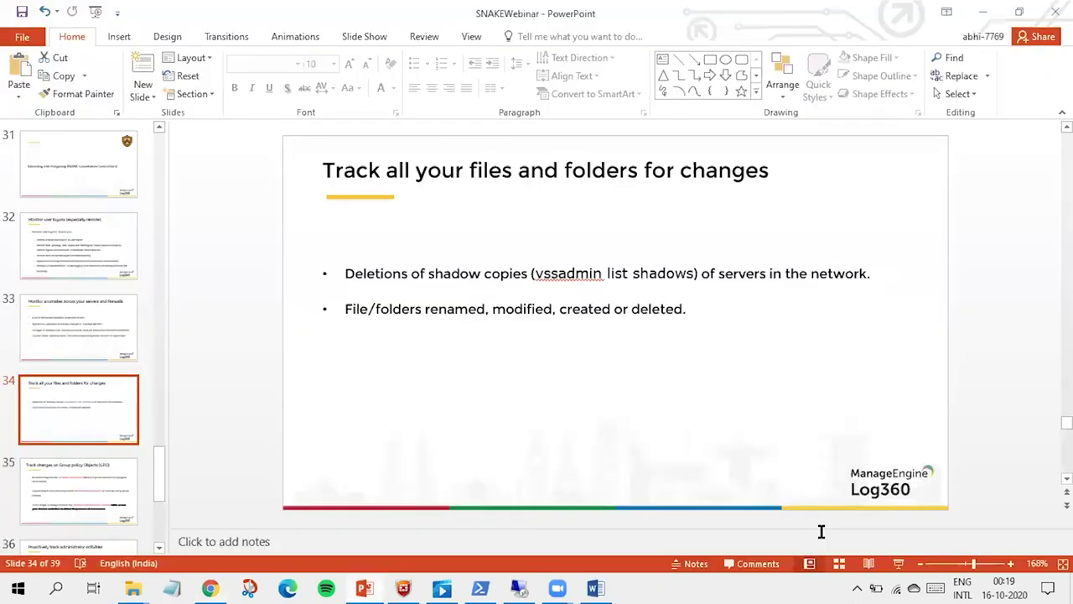
# Step: Present the file-tracking slide and the Group Policy Objects slide 35, then return to ADAudit Plus
pyautogui.hotkey('shift', 'F5')
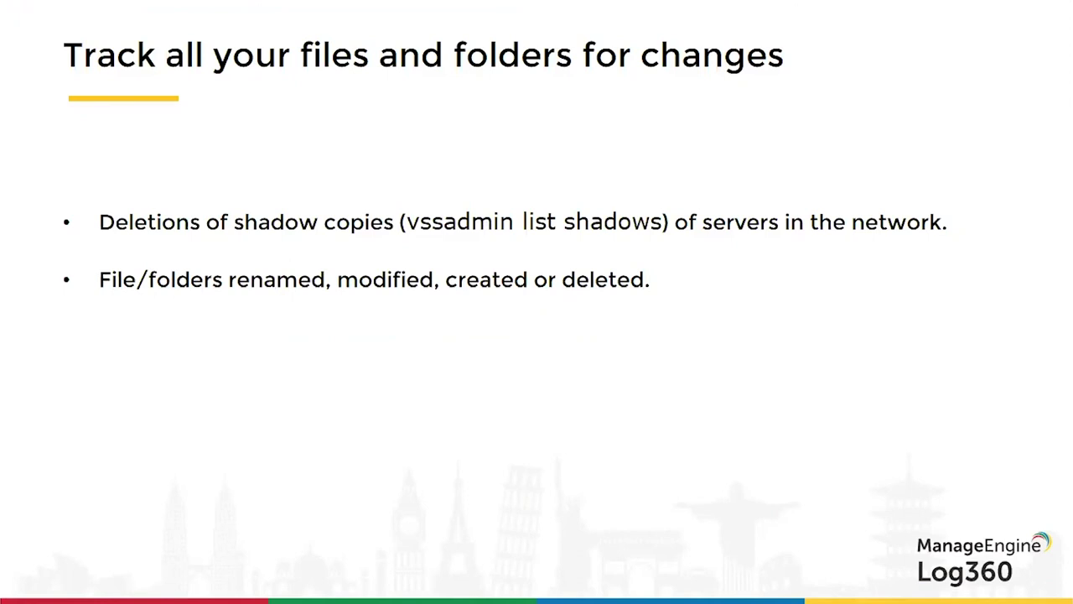
pyautogui.press('Right')
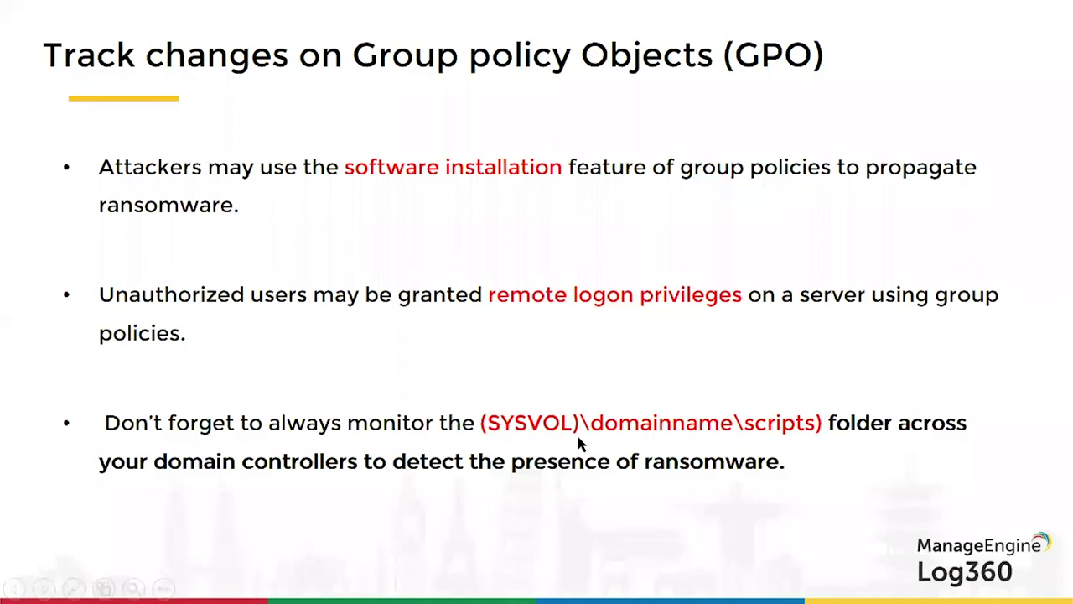
pyautogui.press('Escape')
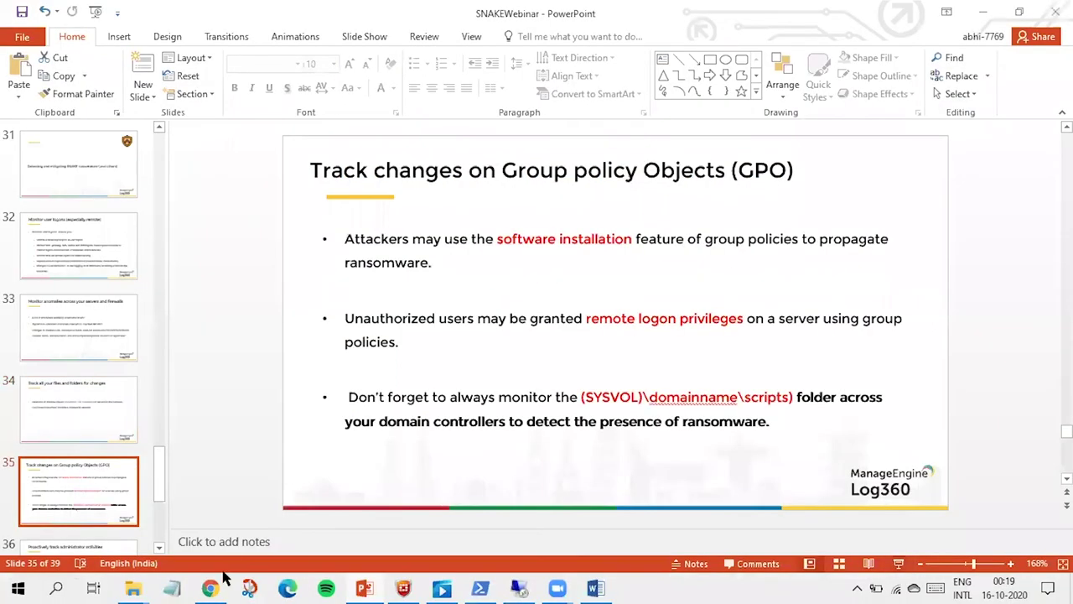
pyautogui.hotkey('alt', 'Tab')
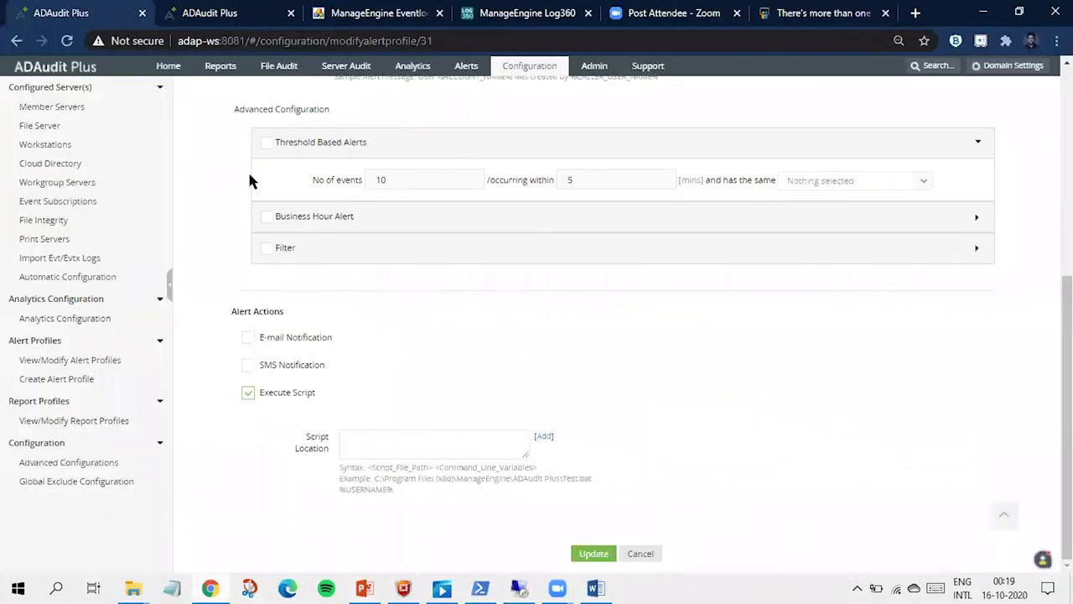
# Step: Open Server Audit's File Integrity Add Domain setup, then bring PowerPoint back to the front
pyautogui.scroll(5, 249, 177)
pyautogui.click(344, 90)
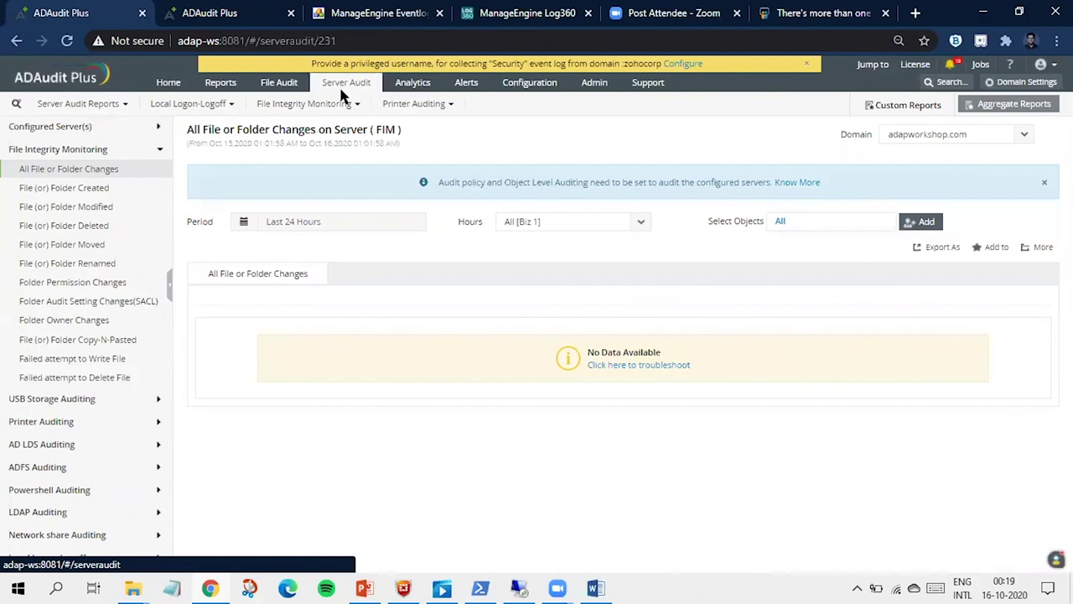
pyautogui.click(94, 130)
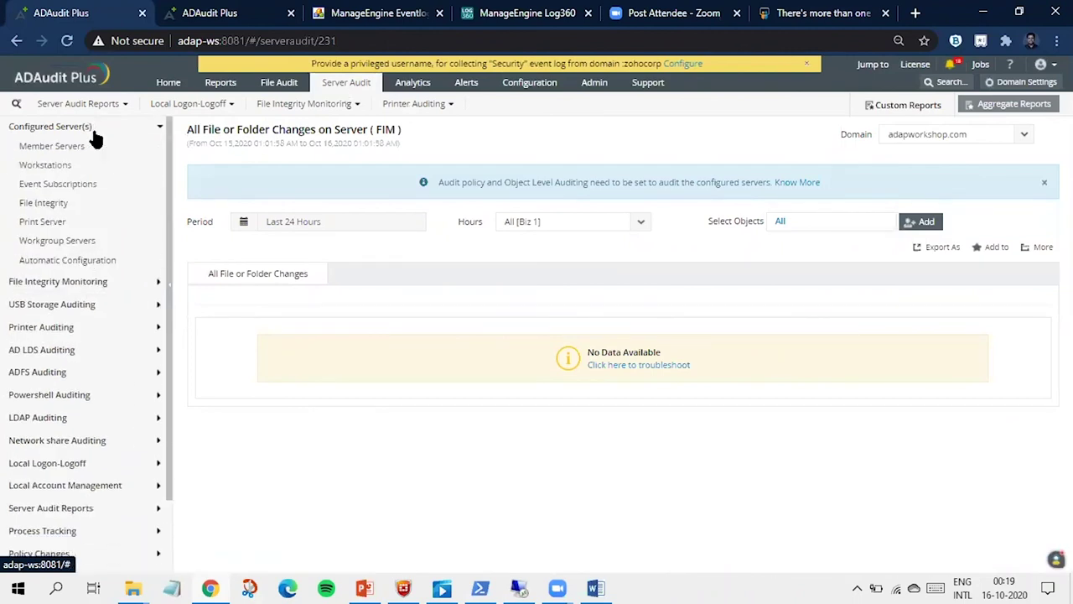
pyautogui.click(44, 203)
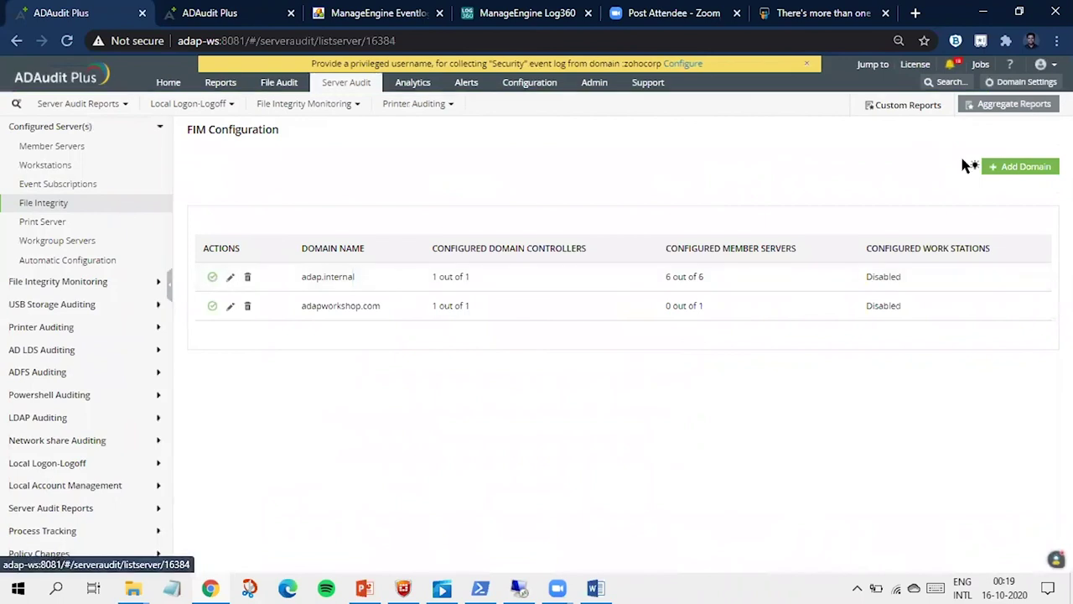
pyautogui.click(996, 167)
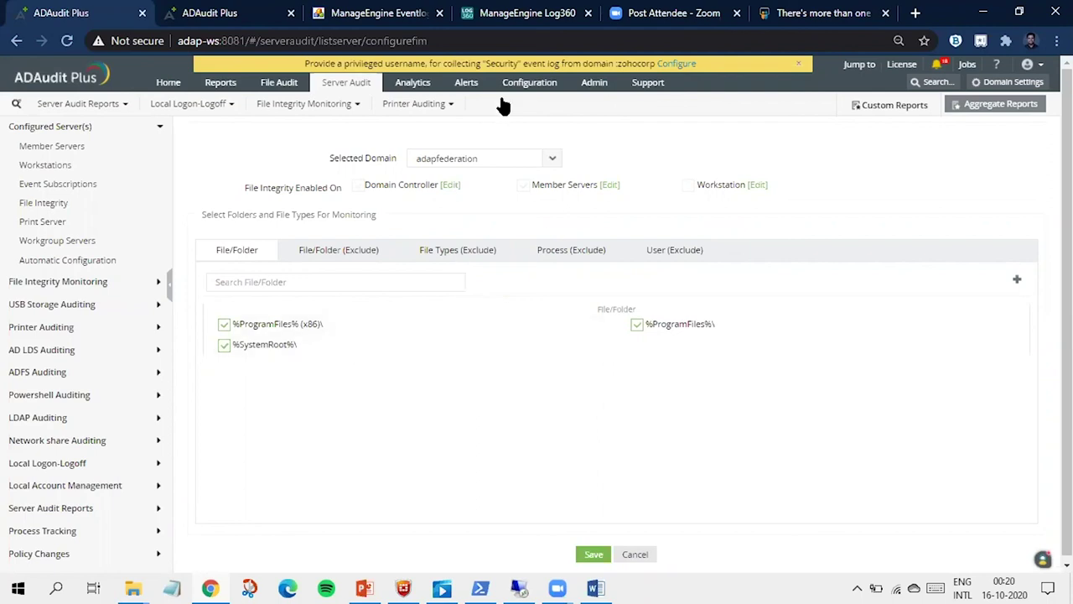
pyautogui.click(363, 587)
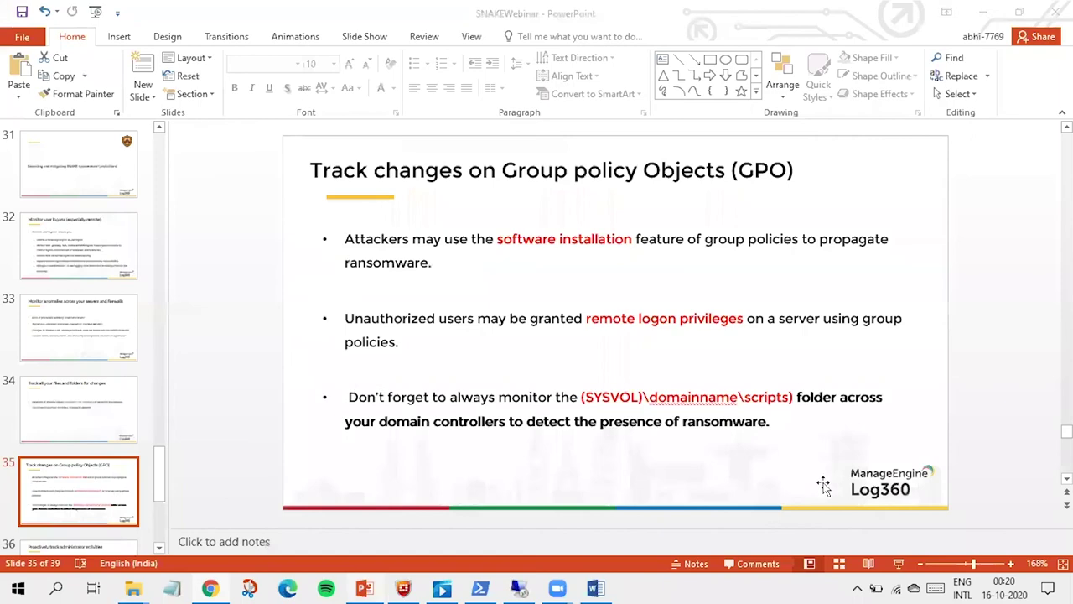
# Step: Present the 'Track changes on Group policy Objects (GPO)' slide full screen, then return to ADAudit Plus
pyautogui.click(898, 563)
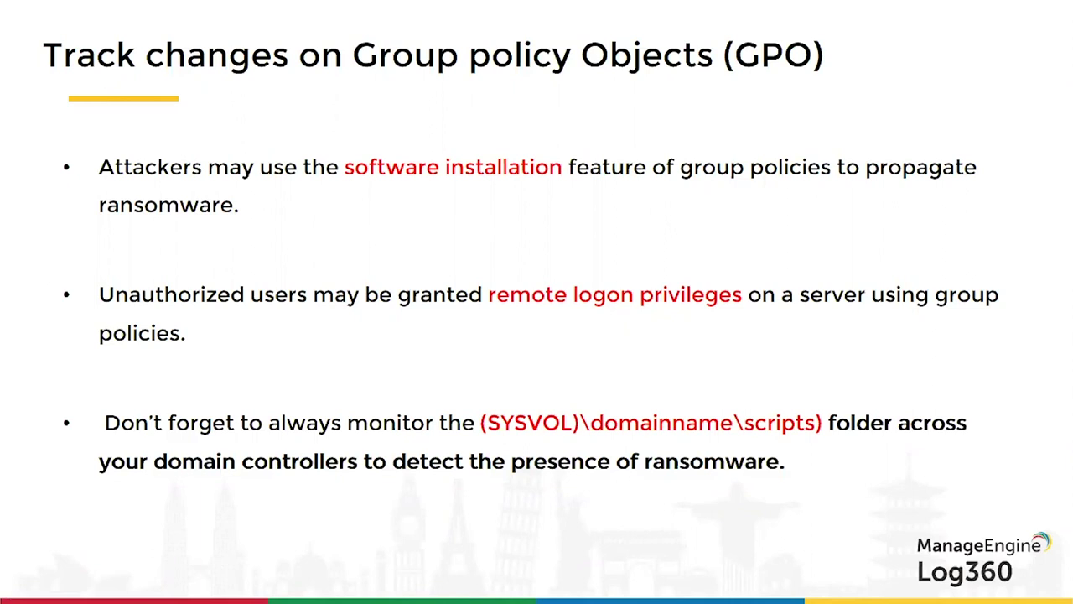
pyautogui.press('Escape')
pyautogui.click(210, 588)
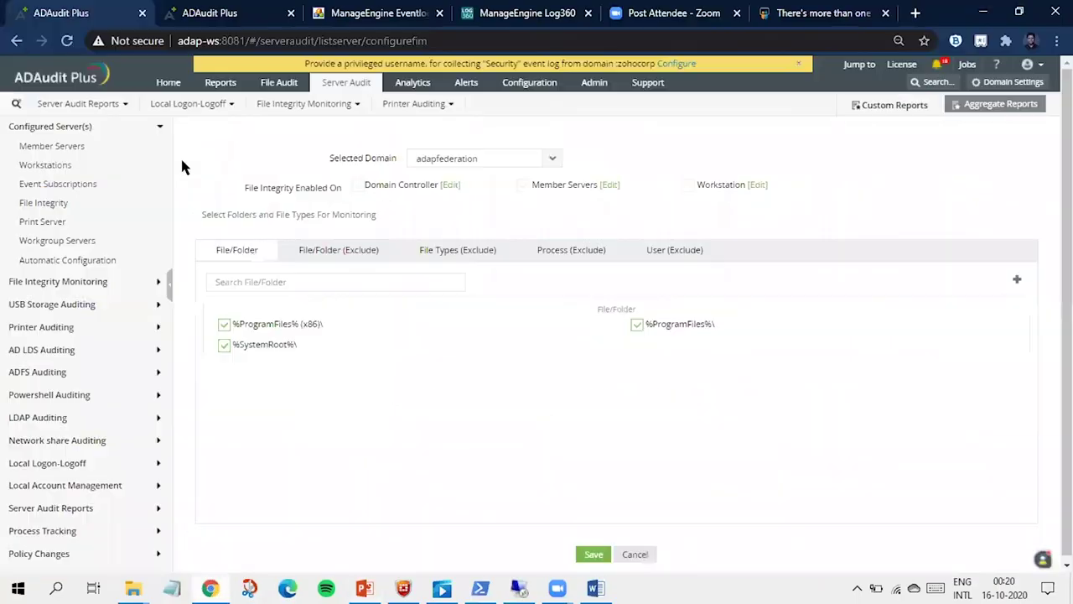
# Step: Open the User Configuration Changes and Security Settings Changes reports under GPO Setting Changes
pyautogui.click(215, 86)
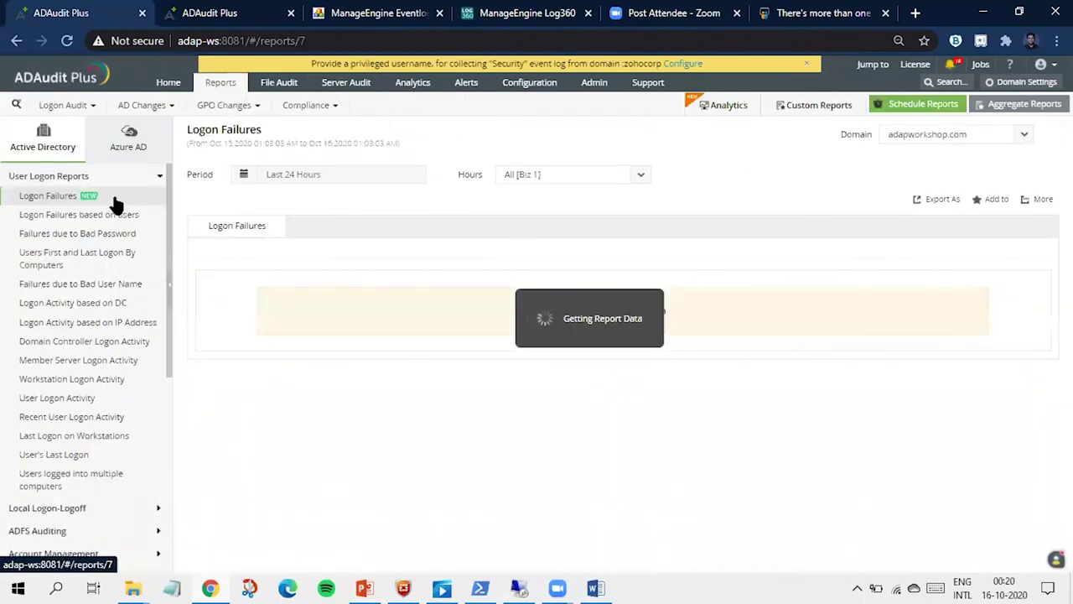
pyautogui.scroll(-5, 72, 271)
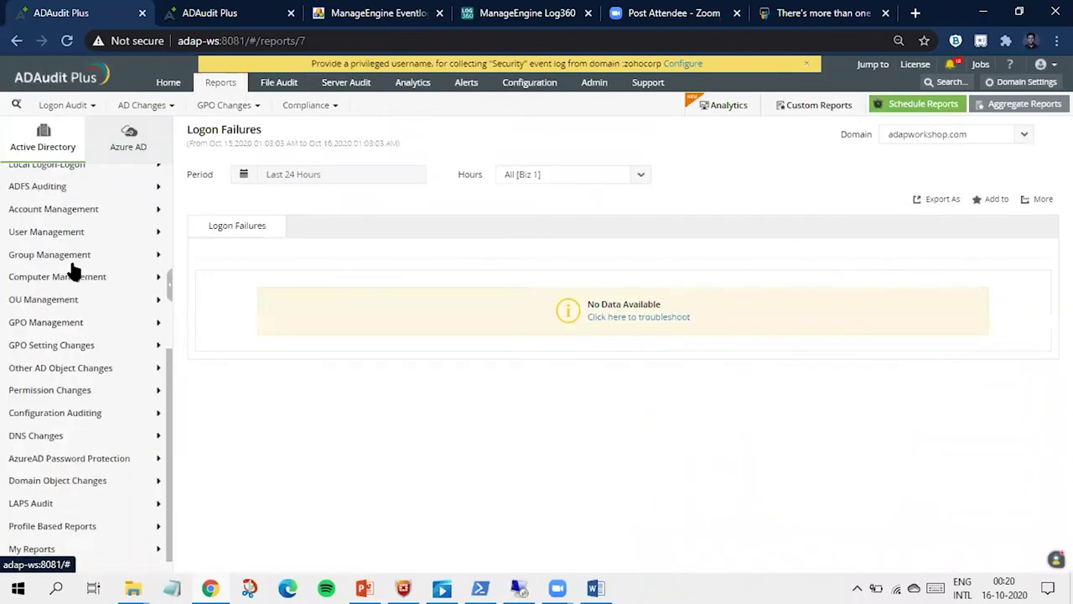
pyautogui.click(57, 345)
pyautogui.scroll(-7, 76, 288)
pyautogui.scroll(4, 78, 280)
pyautogui.scroll(-1, 79, 280)
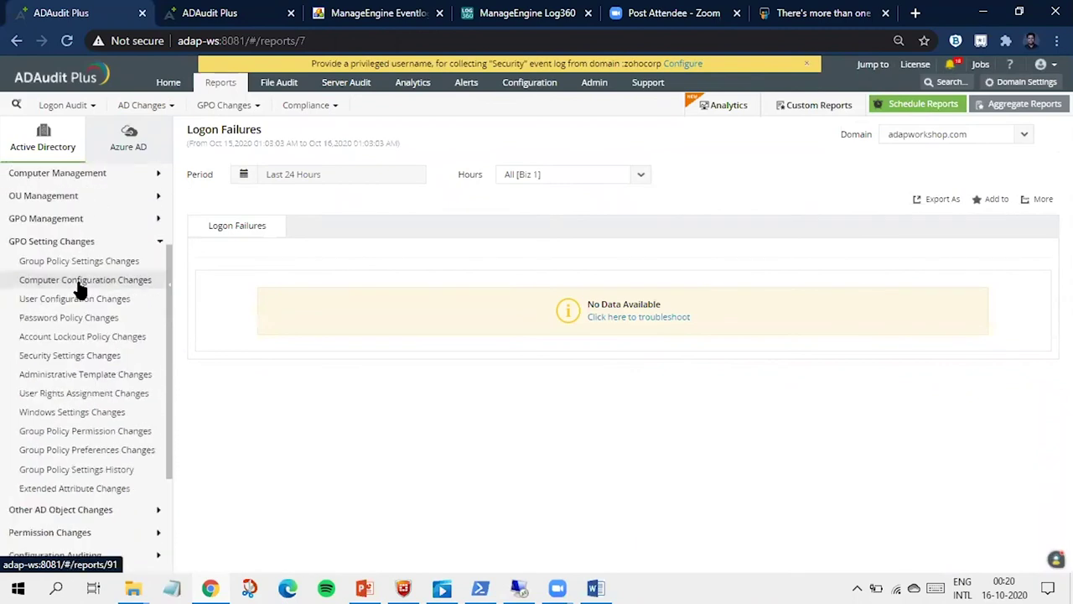
pyautogui.click(79, 305)
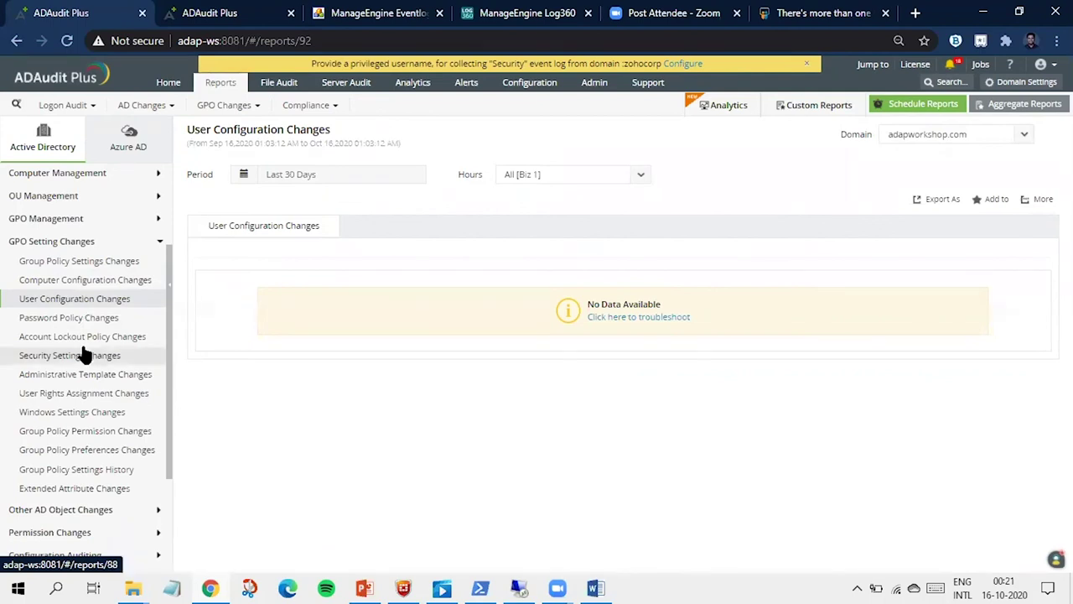
pyautogui.scroll(-2, 84, 355)
pyautogui.click(96, 282)
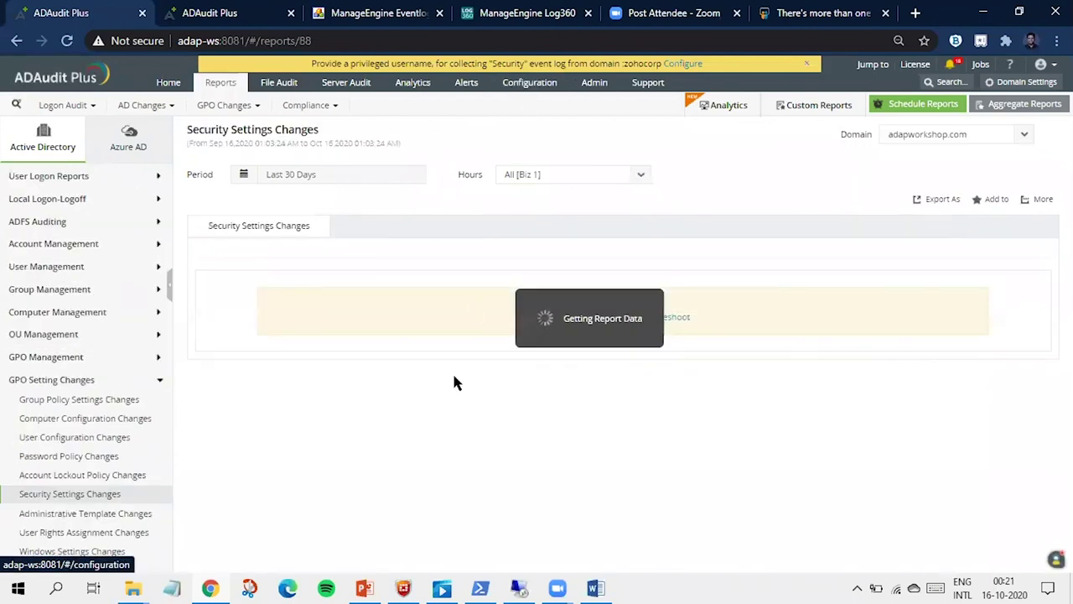
# Step: Present the 'Proactively track administrator activities' slide full screen in PowerPoint
pyautogui.click(365, 588)
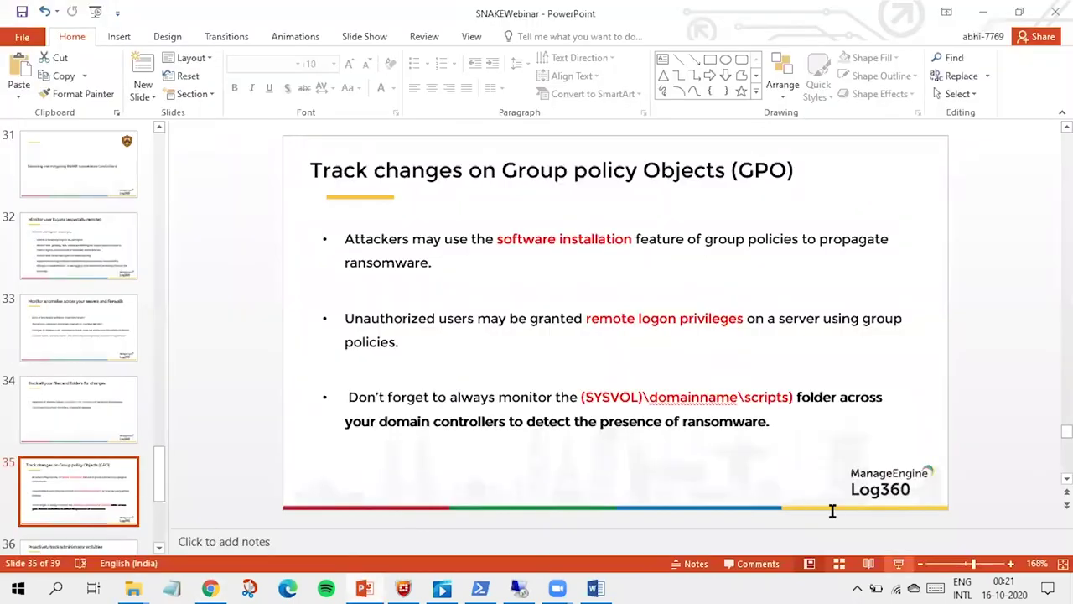
pyautogui.click(898, 563)
pyautogui.press('Right')
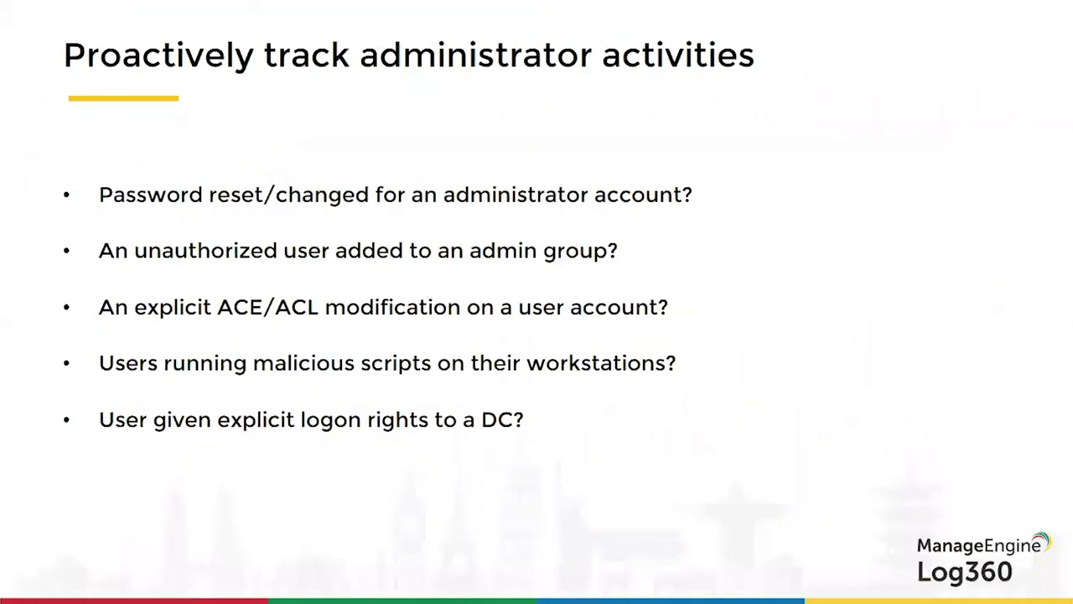